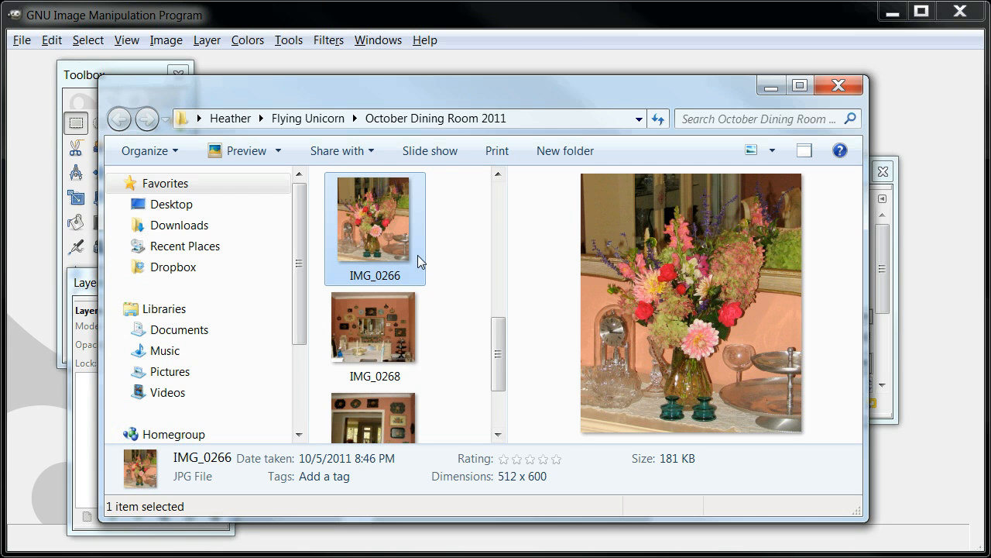
Step: Open the IMG_0266 photo from the October Dining Room 2011 folder in GIMP and move the folder window out of the way
mouse_move(416, 254)
left_click_drag(442, 96, 435, 152)
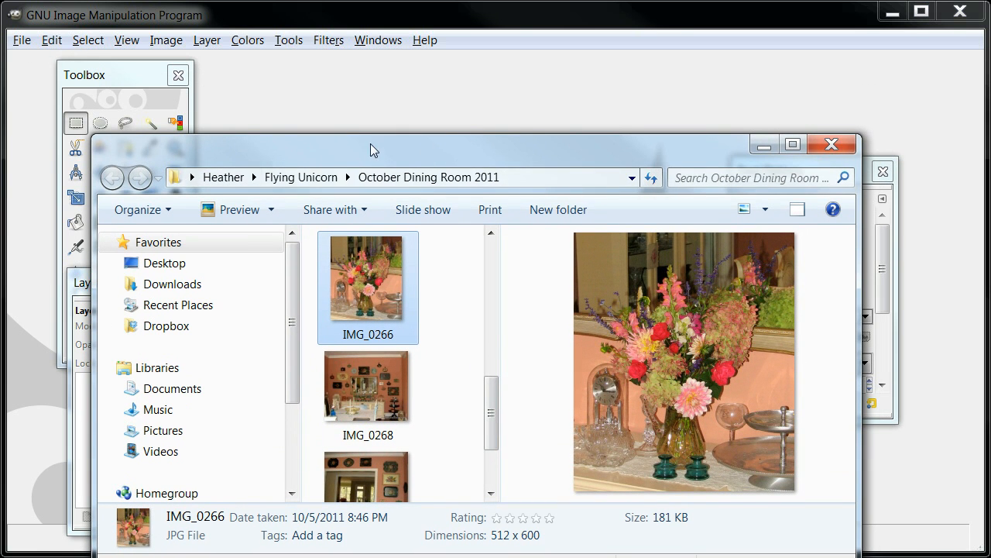
left_click_drag(370, 144, 367, 480)
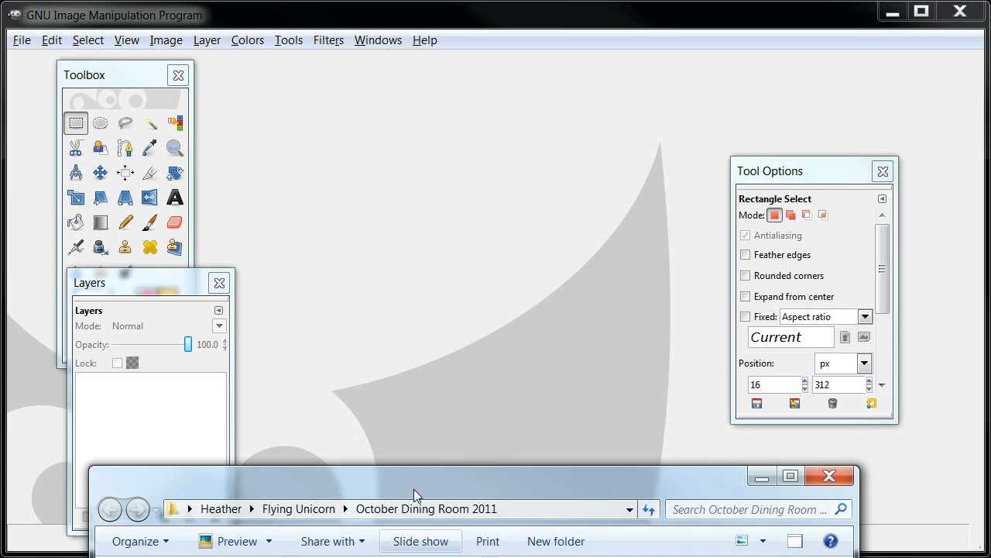
left_click_drag(415, 462, 414, 373)
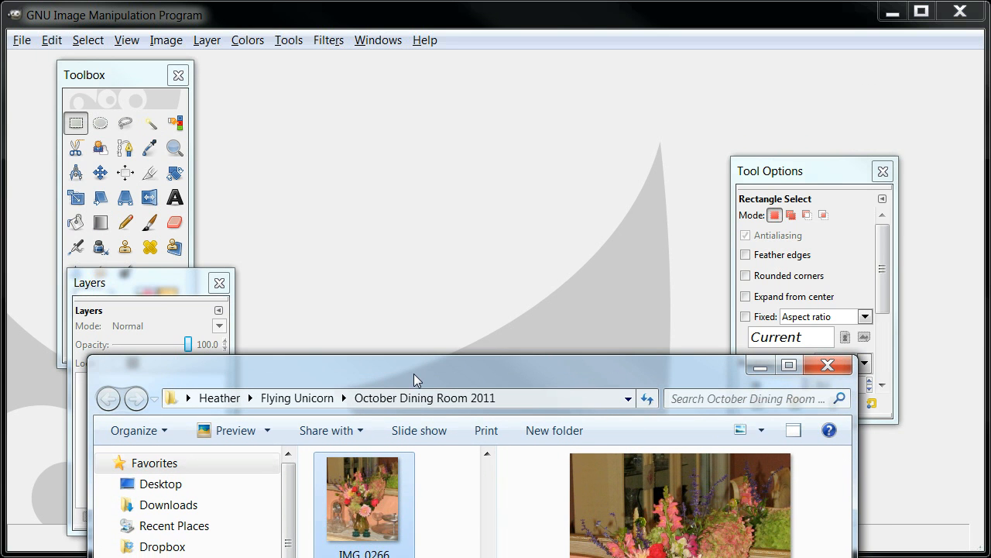
left_click_drag(368, 496, 517, 265)
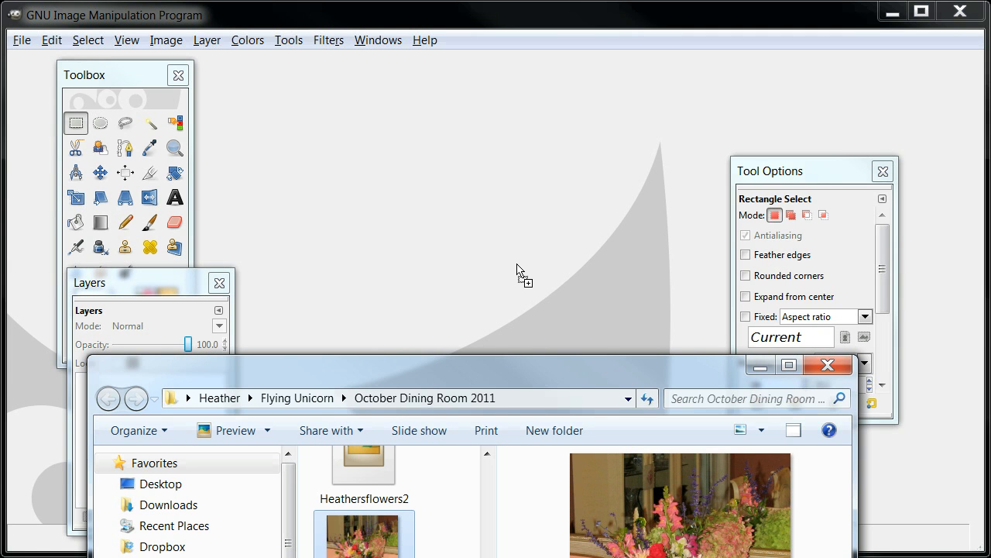
left_click_drag(518, 265, 522, 270)
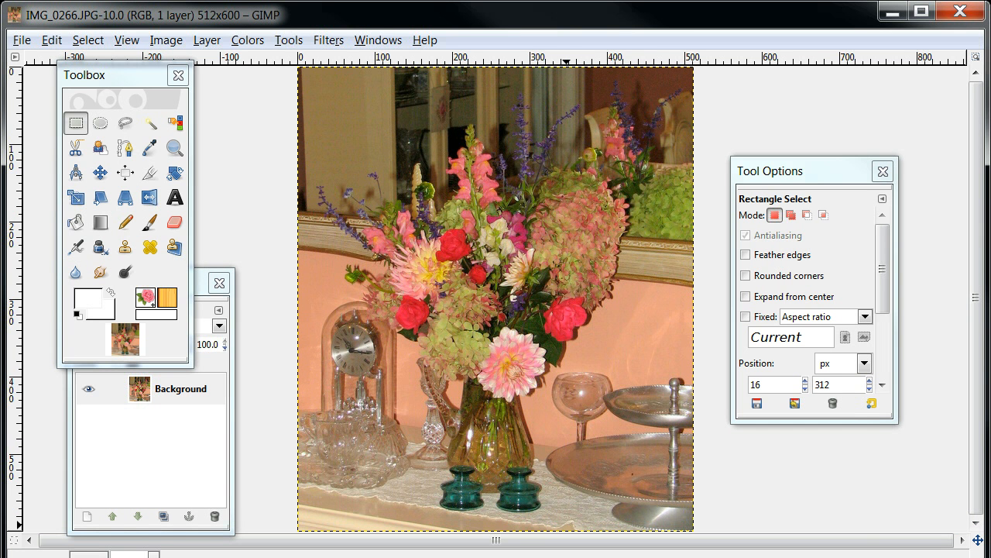
key("alt+Tab")
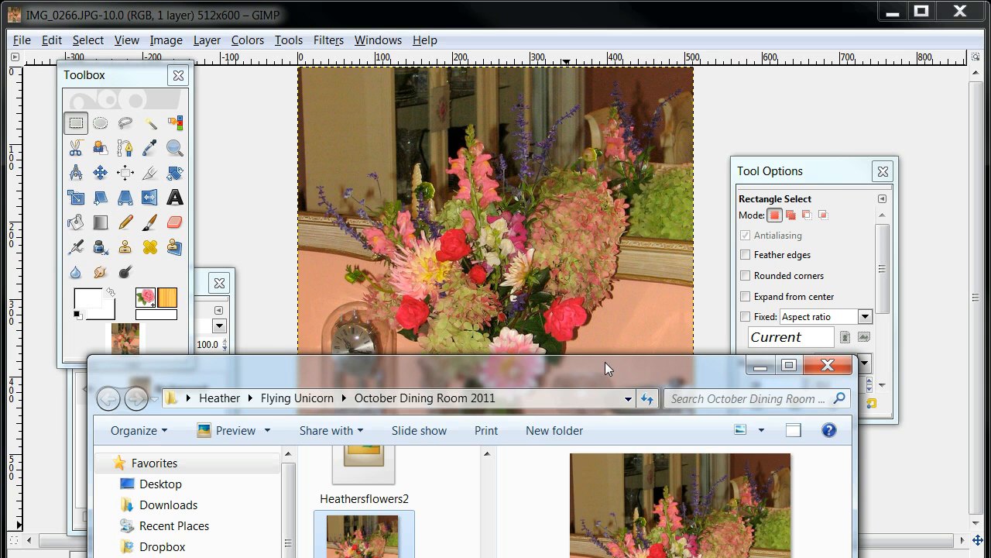
left_click_drag(604, 362, 601, 557)
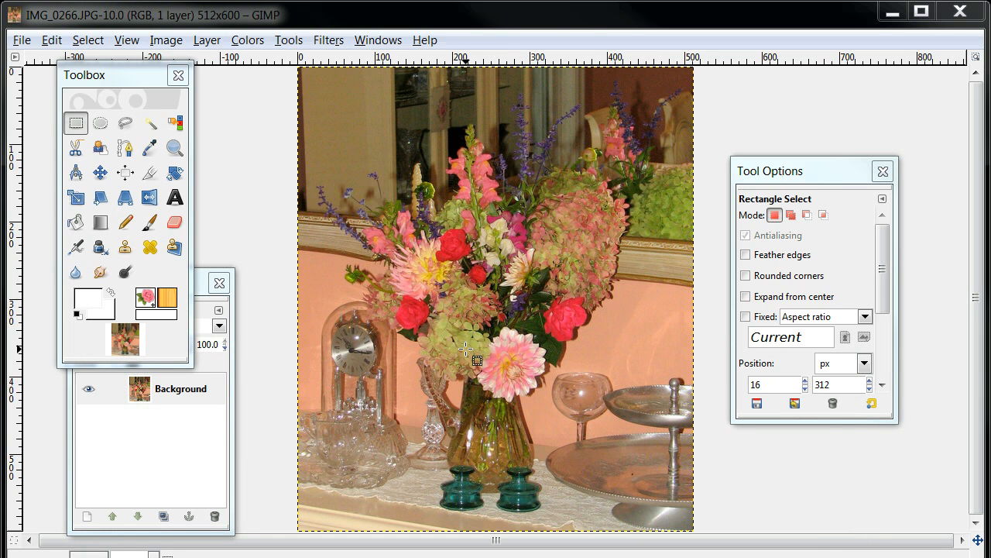
Step: Arrange the Toolbox, Layers and Tool Options windows on either side of the photo so they leave it uncovered
left_click_drag(123, 71, 131, 108)
left_click_drag(150, 274, 824, 277)
left_click_drag(794, 172, 849, 116)
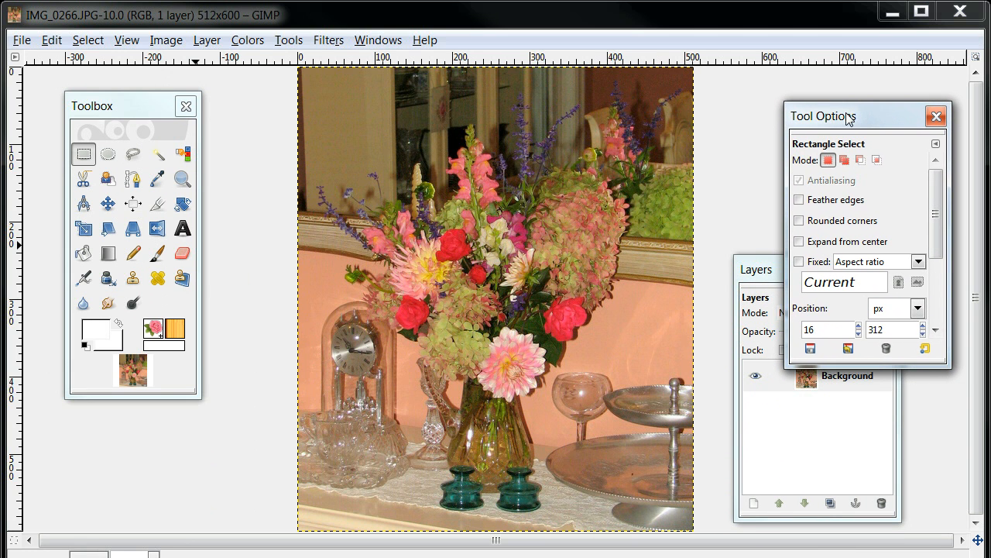
left_click(758, 271)
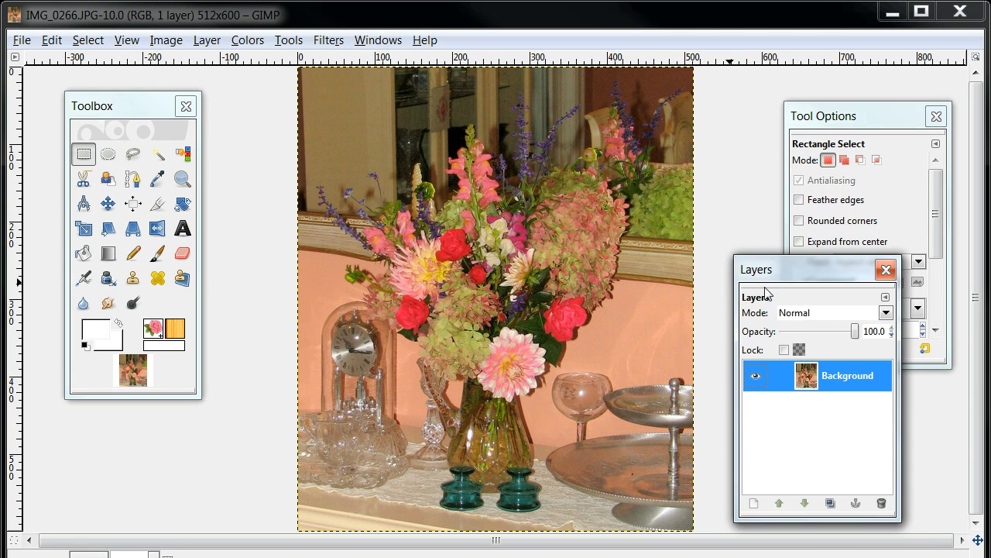
Step: Look through the dockable dialogs and the document history, and move the History window off the canvas
left_click(365, 44)
mouse_move(383, 84)
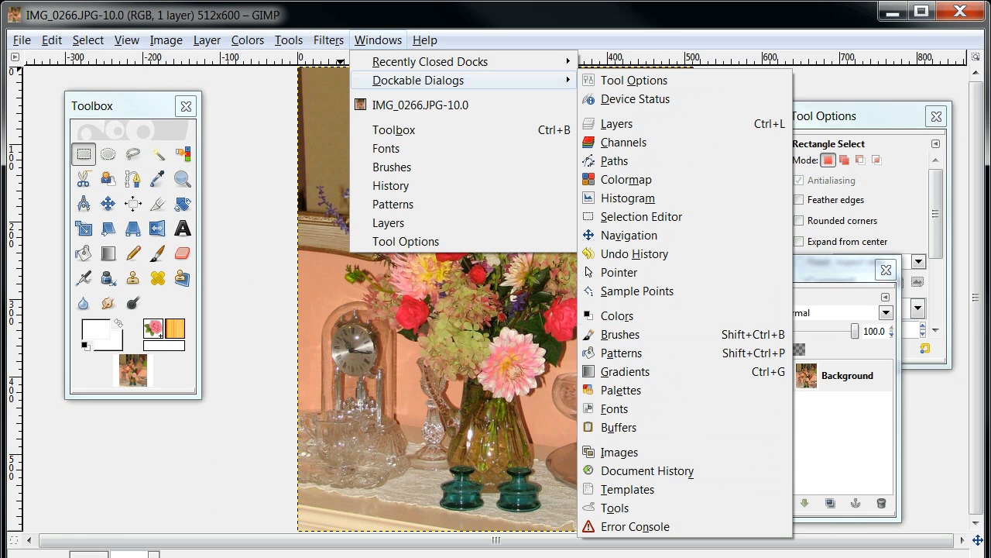
left_click(928, 328)
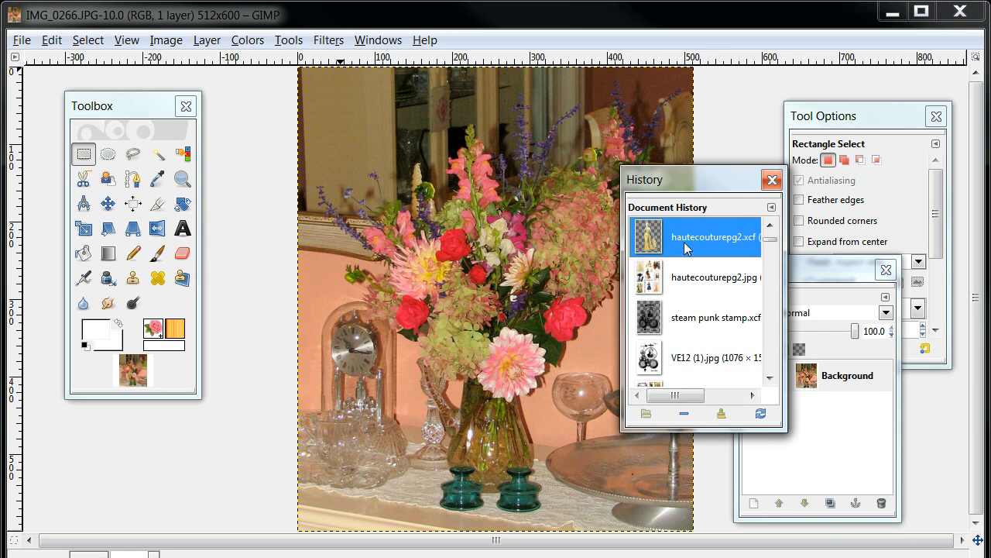
left_click_drag(771, 241, 772, 305)
left_click_drag(701, 186, 990, 249)
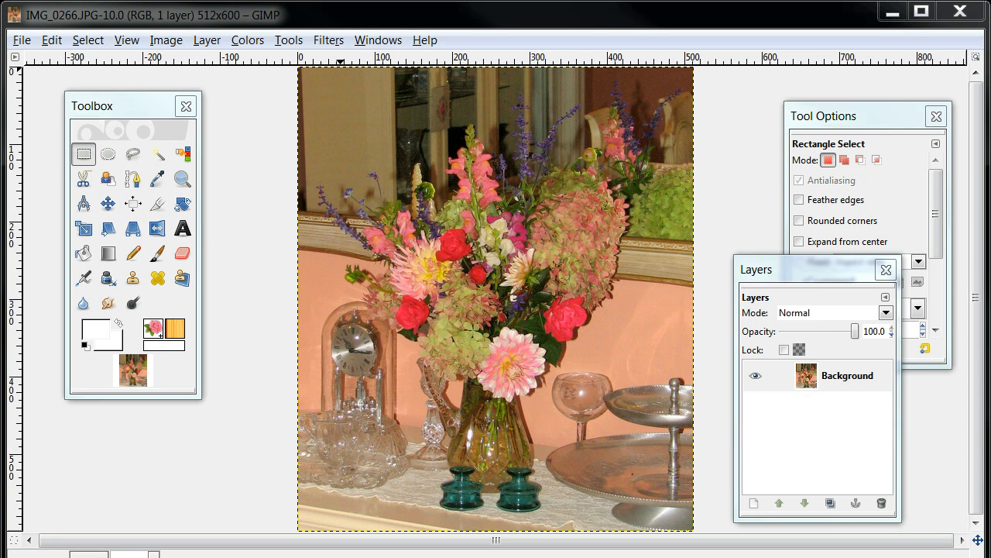
Step: Activate the Text tool and move the Layers window below the Toolbox, clear of the tool options
left_click(826, 267)
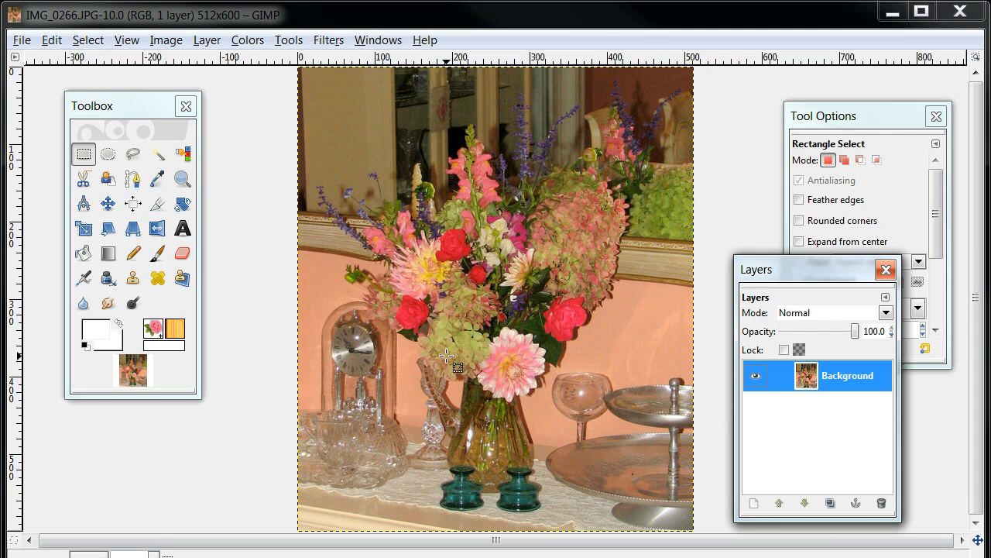
left_click(183, 230)
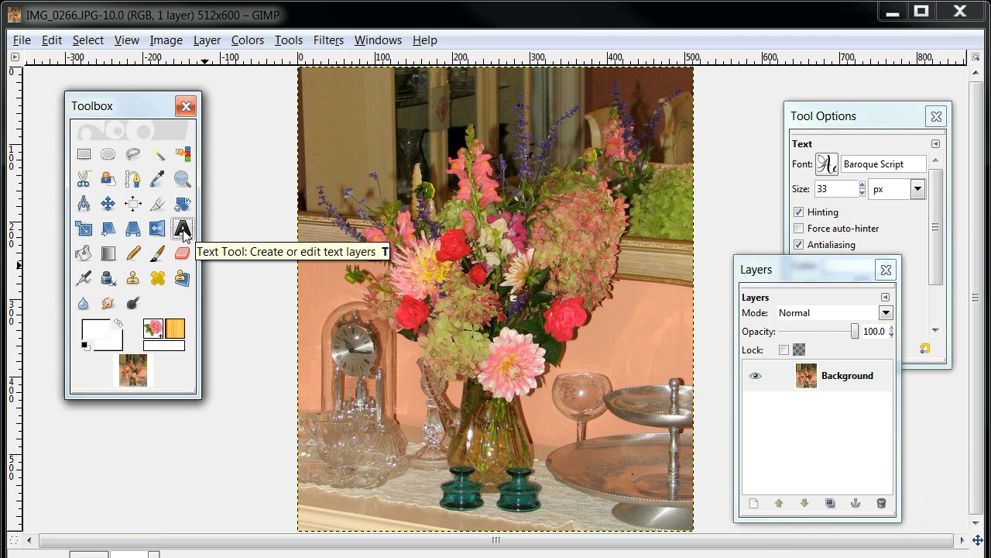
left_click_drag(814, 270, 129, 364)
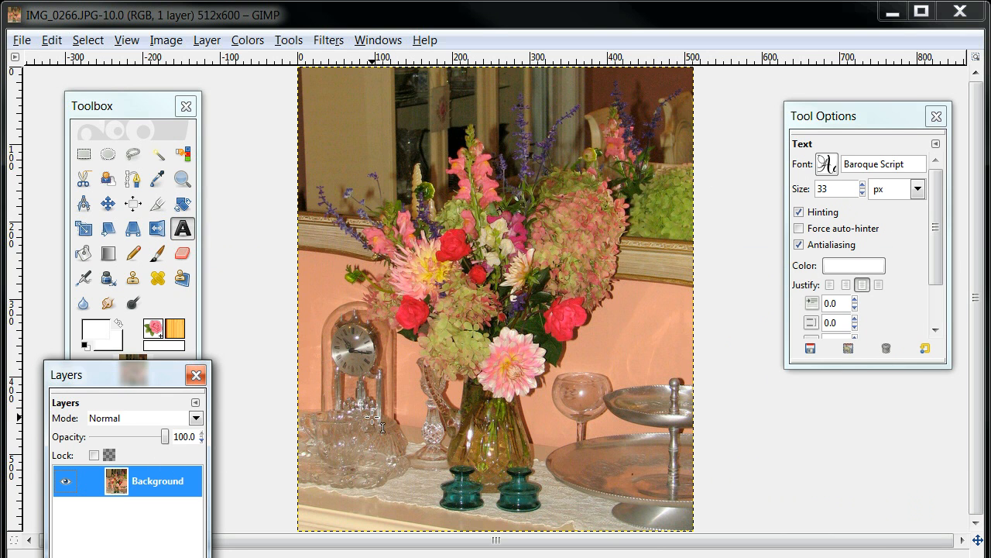
Step: Set the text colour to black (000000)
left_click(854, 265)
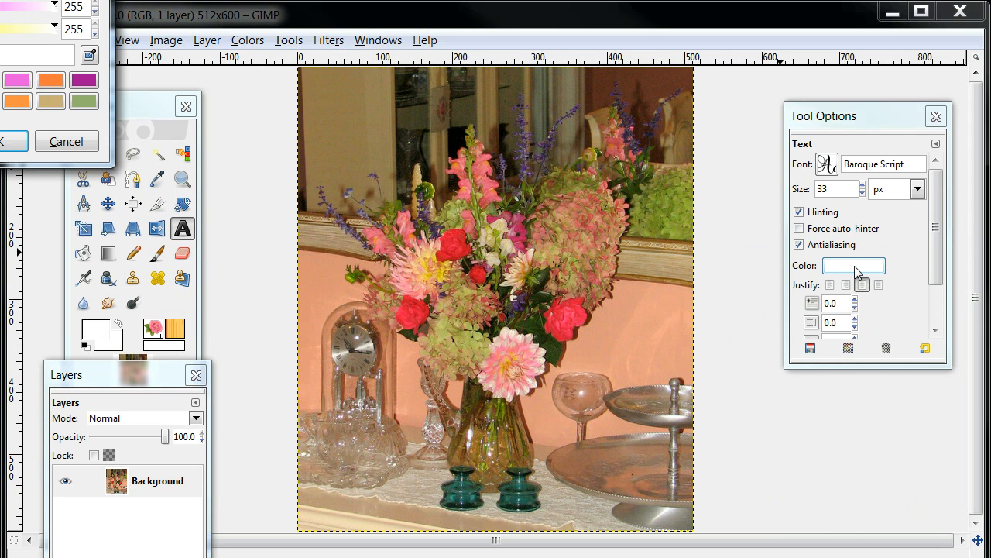
left_click_drag(1, 1, 568, 112)
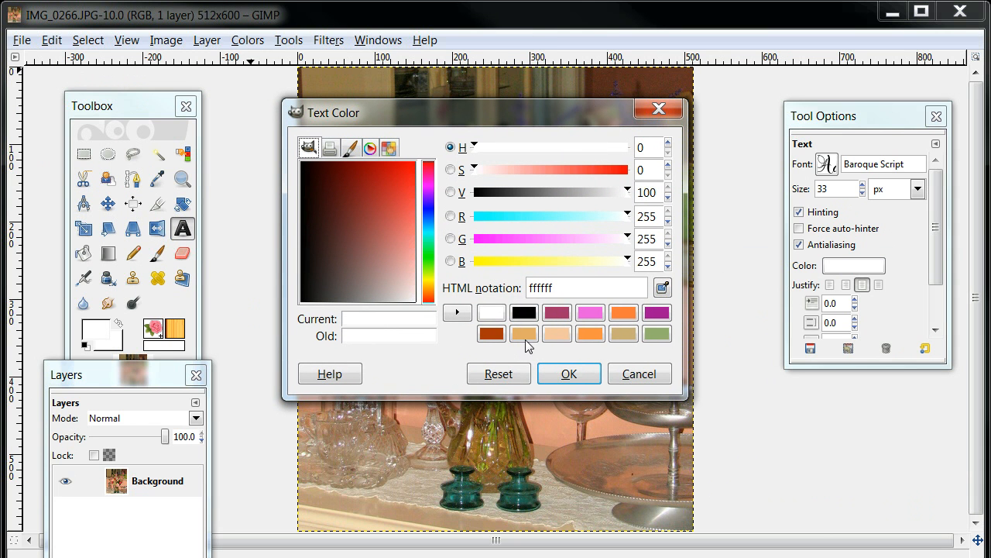
left_click(524, 313)
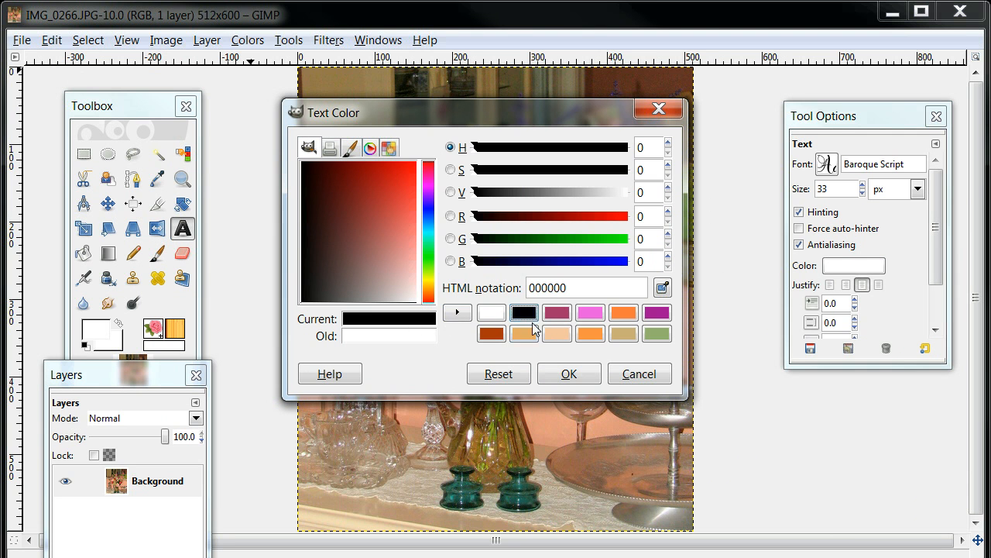
left_click(569, 374)
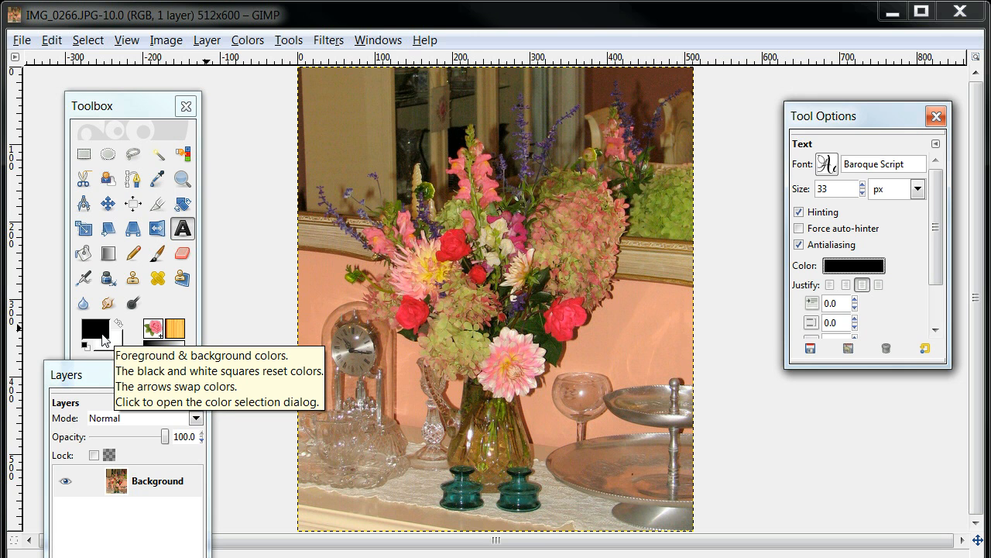
Step: Paint a short diagonal Paintbrush stroke over the flowers with the rose brush and undo it
left_click(158, 254)
left_click_drag(348, 198, 433, 257)
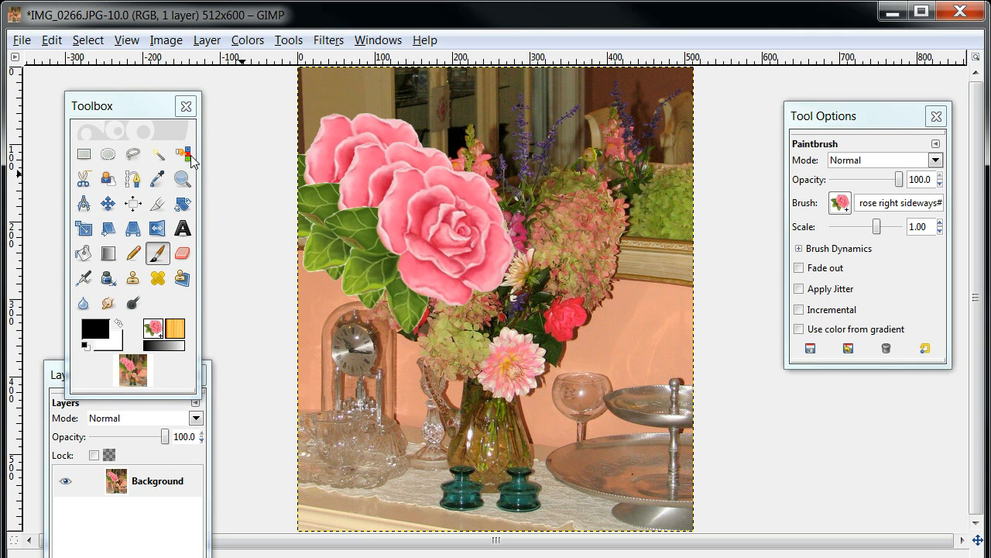
left_click(53, 41)
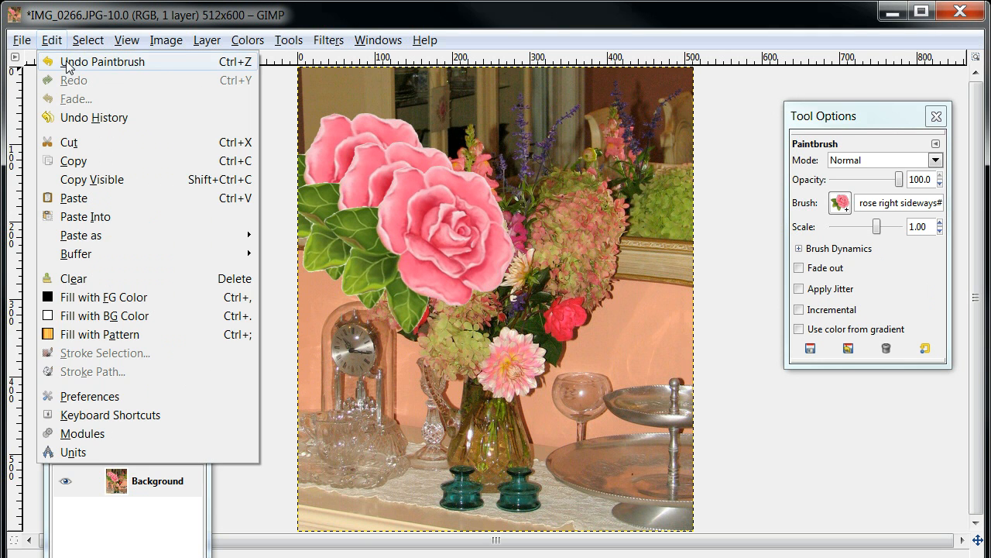
left_click(71, 62)
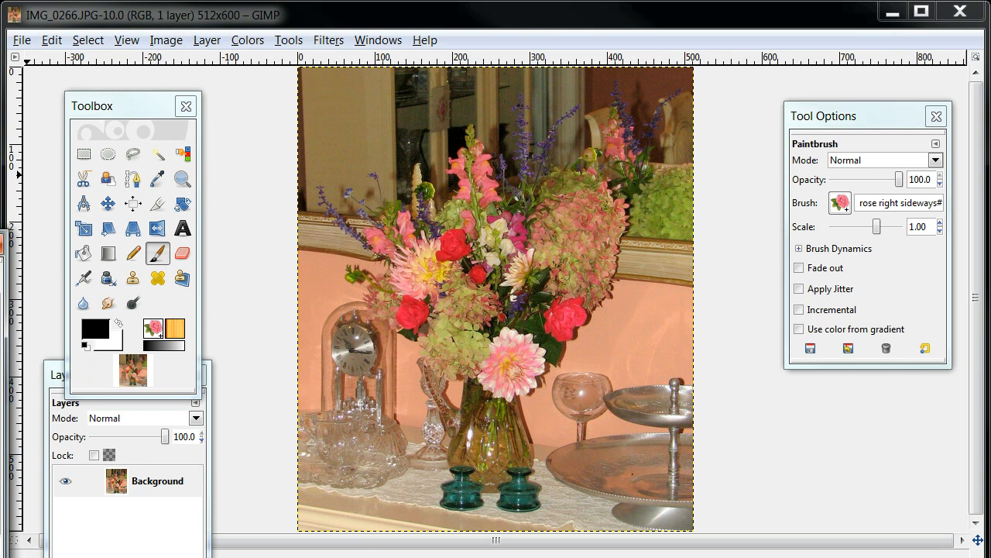
Step: Choose the round "small copy" brush, paint a black diagonal stroke across the photo and undo it
left_click(99, 294)
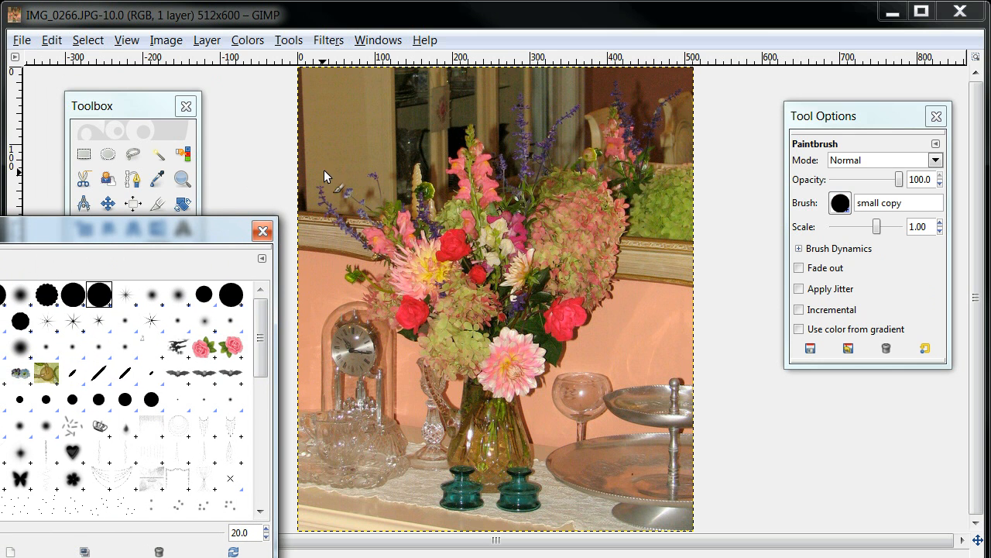
left_click_drag(333, 161, 542, 281)
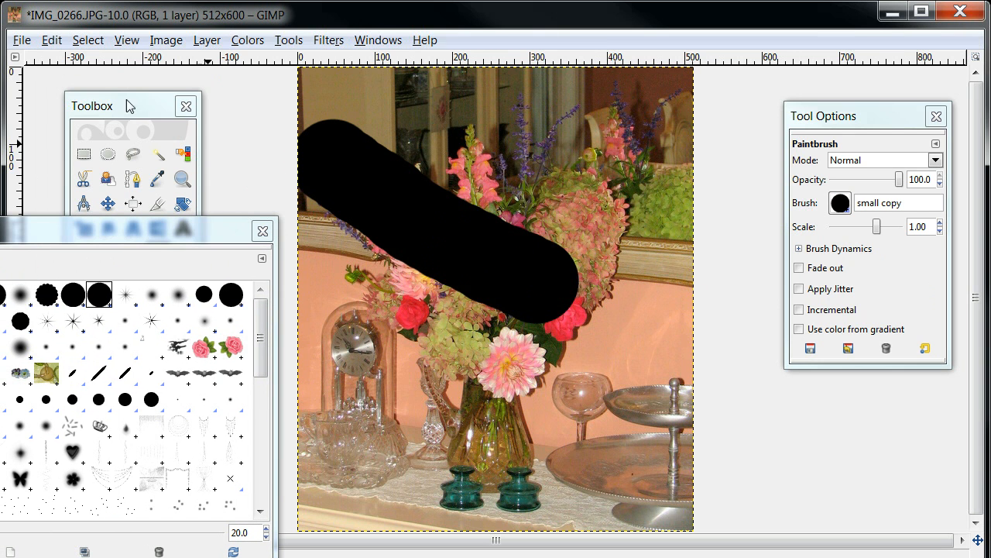
left_click(51, 41)
left_click(72, 62)
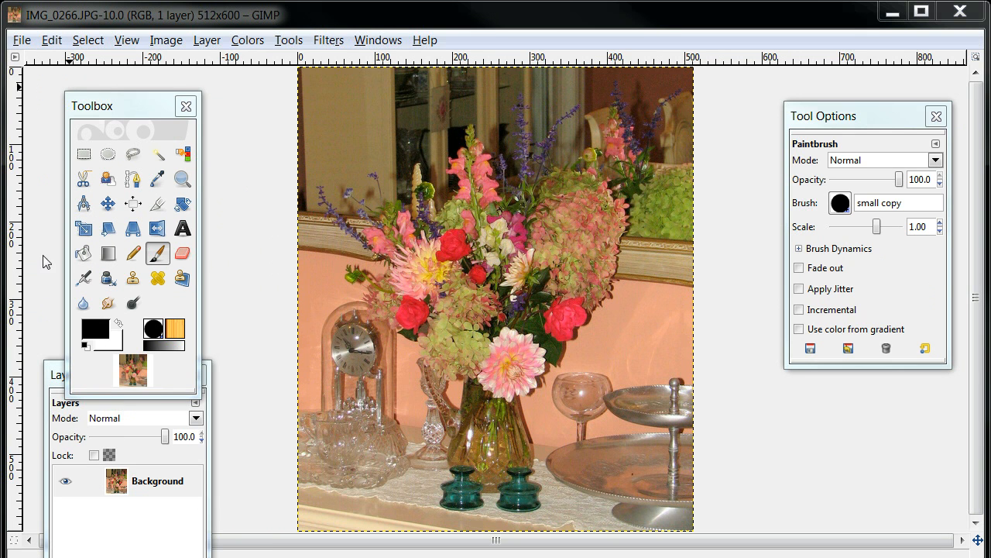
Step: For the Text tool, add the colour dc8282 to the colour history and set the text colour to white (ffffff)
left_click(182, 228)
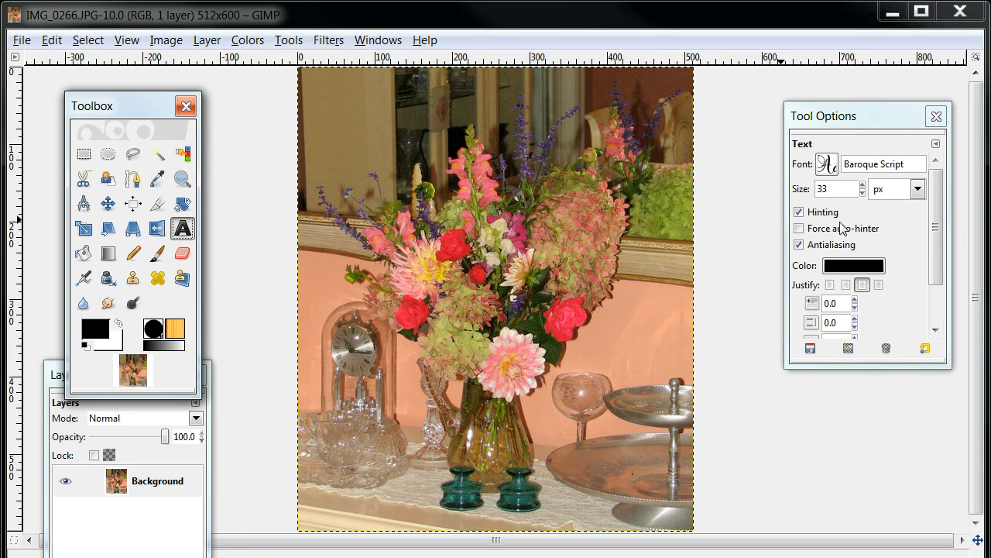
left_click(851, 266)
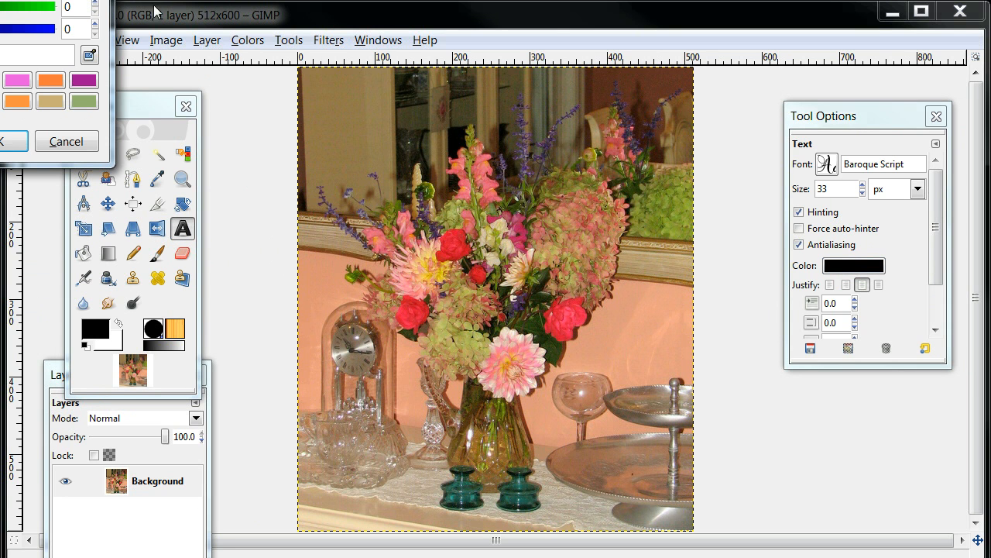
left_click_drag(0, 0, 513, 123)
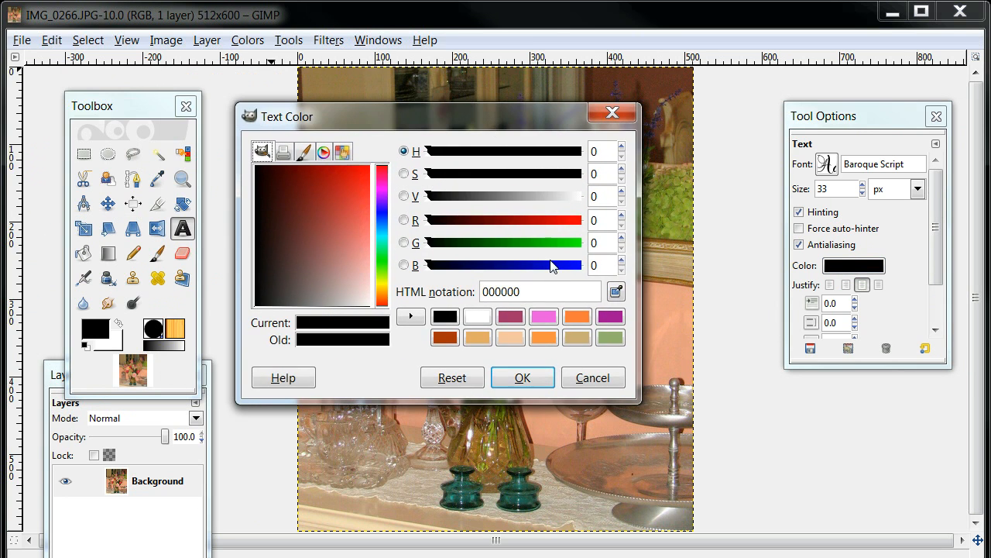
left_click(475, 319)
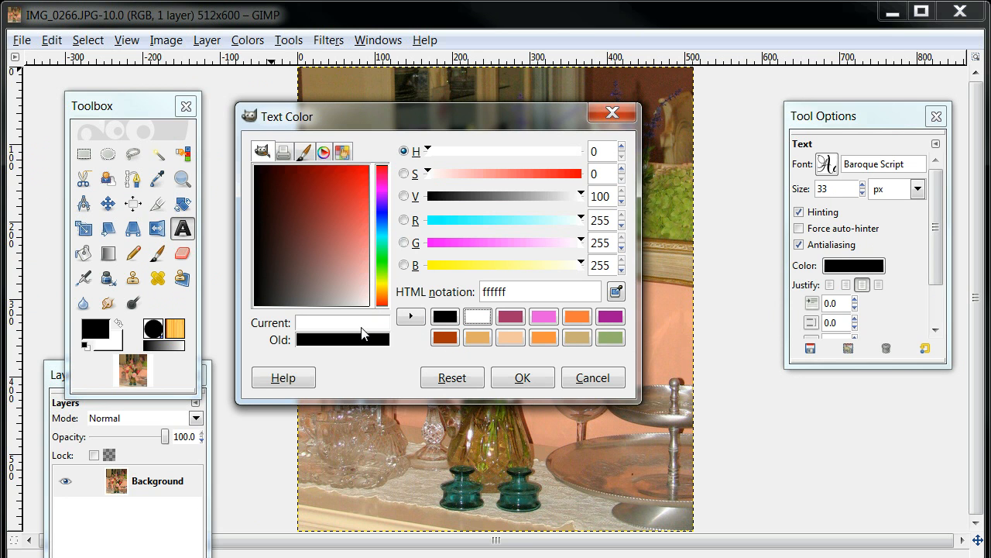
left_click(354, 249)
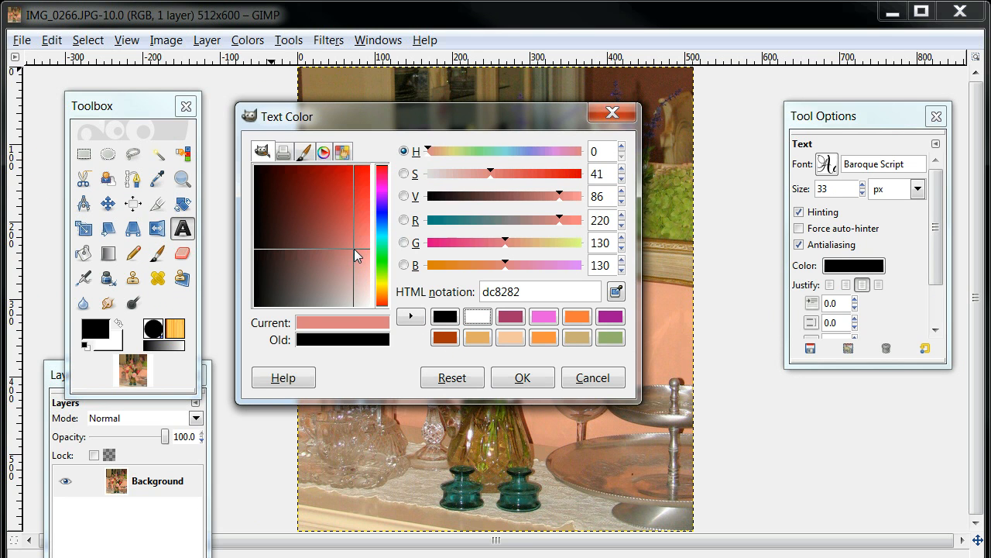
left_click(410, 318)
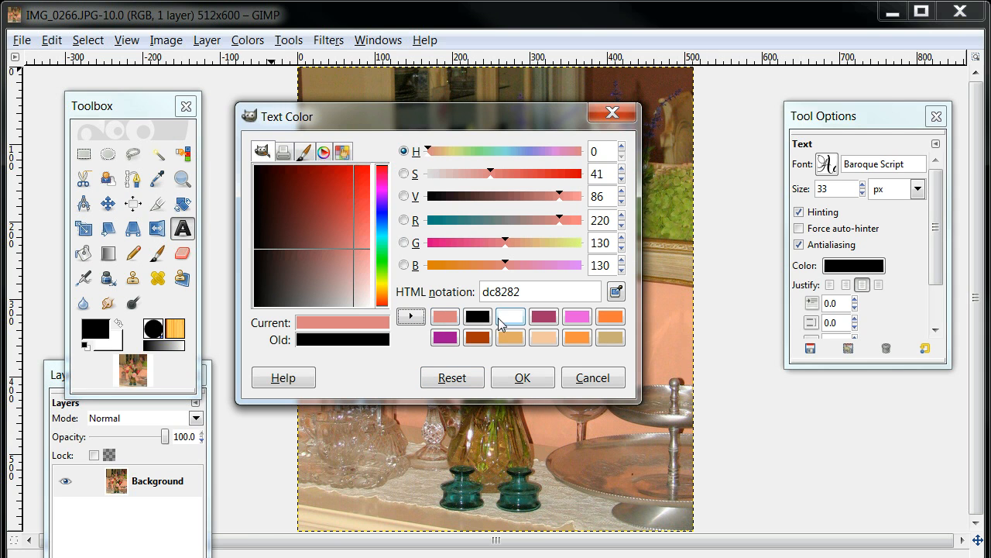
left_click(515, 320)
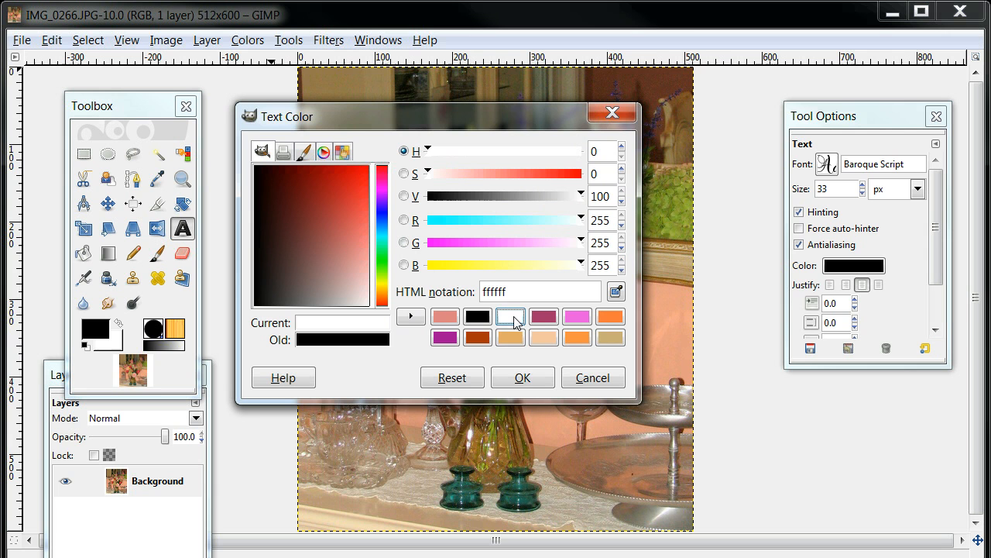
left_click(526, 378)
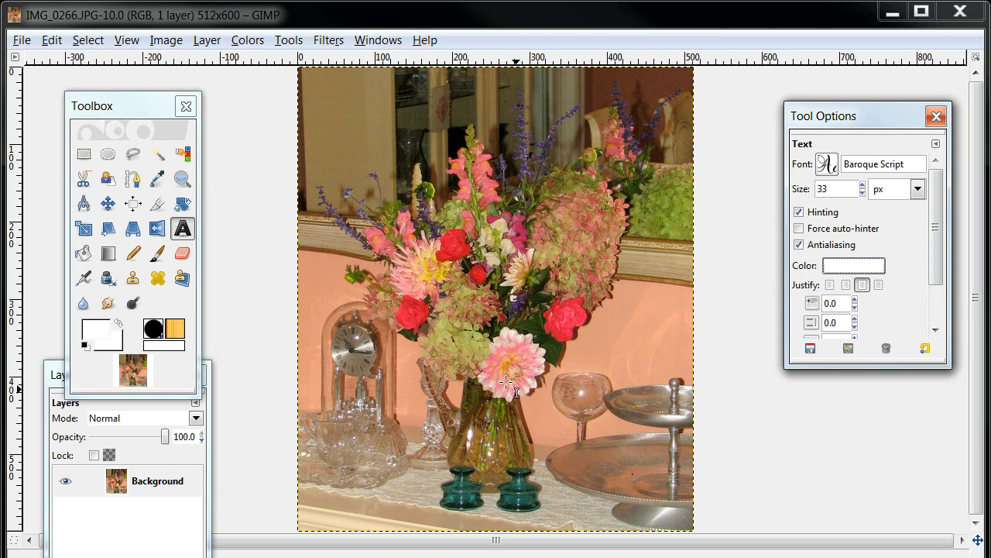
Step: Left-justify the text and start a text block over the lower half of the photo with the owner's full name as its first line
left_click(829, 285)
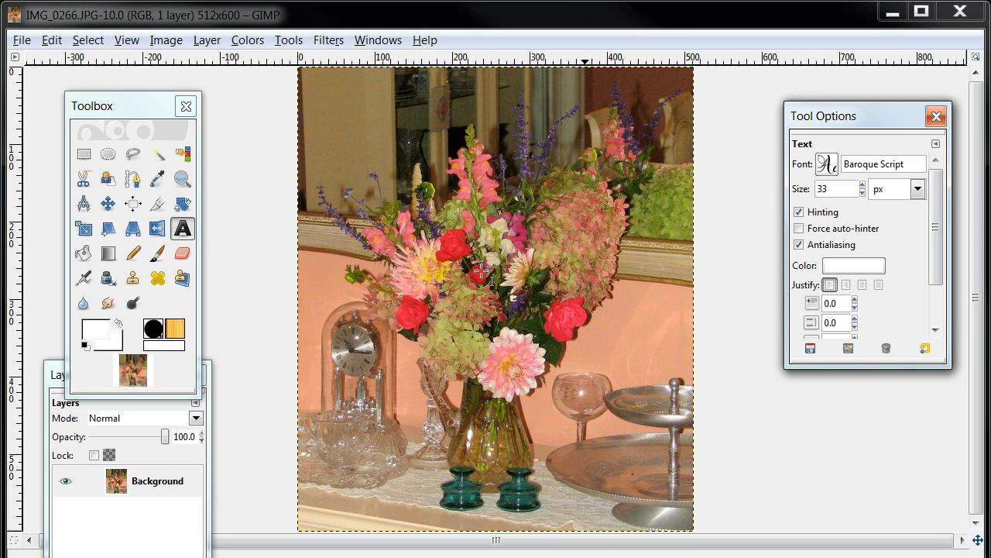
left_click(393, 330)
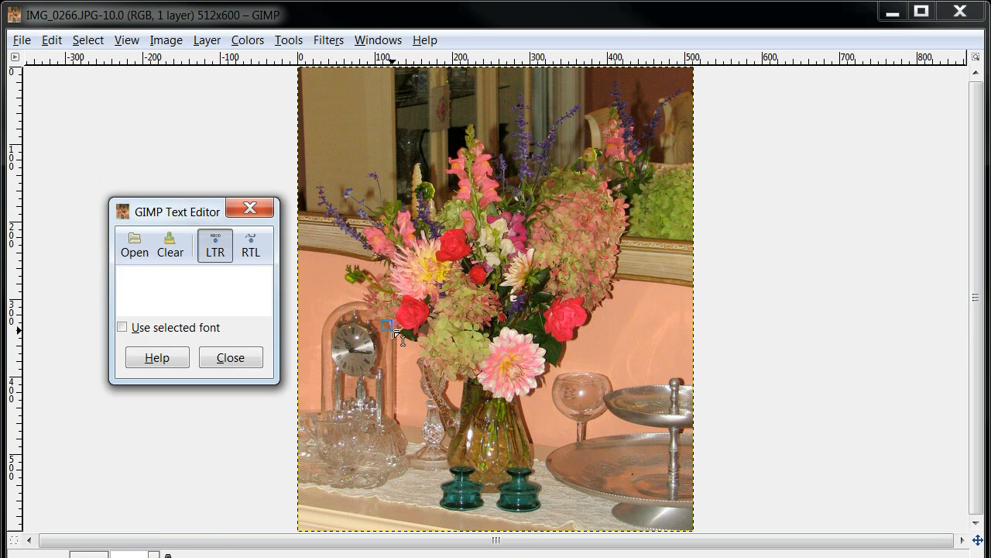
type("Hea")
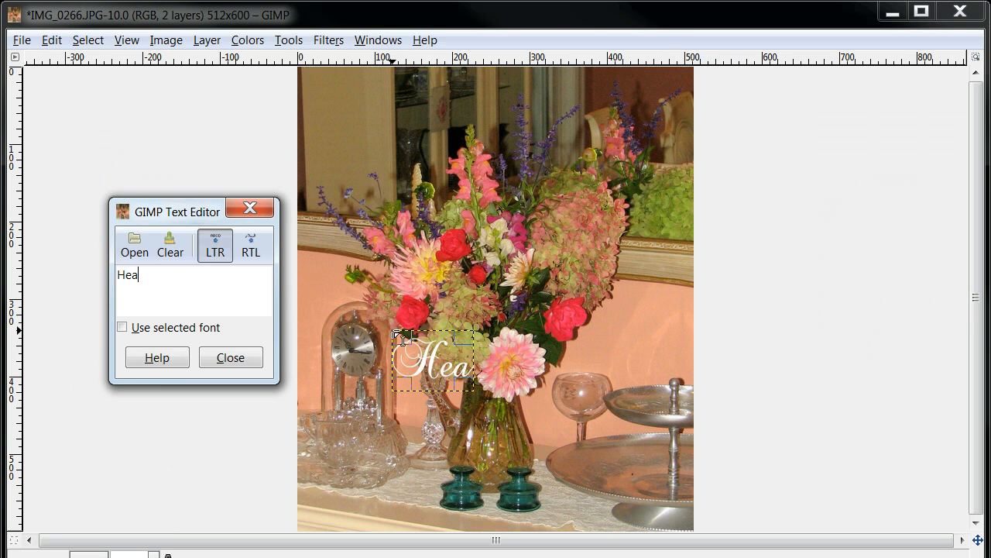
type("ther A. Hudson")
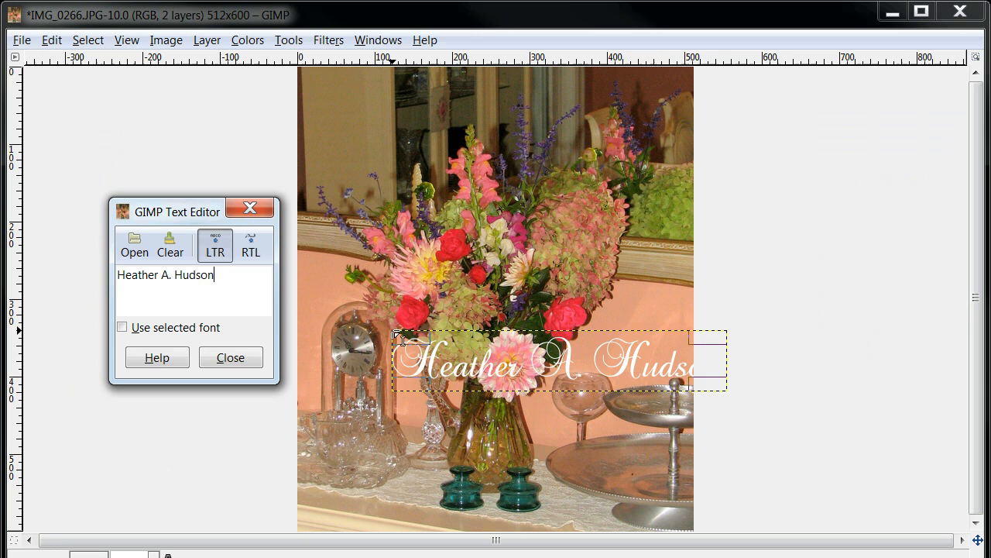
key("Return")
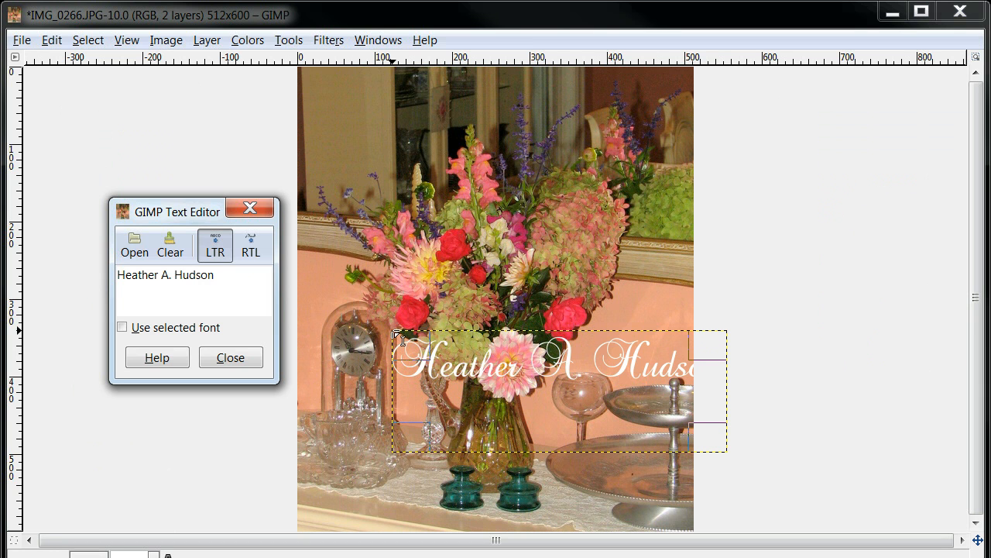
Step: Add "Copyright 2011" and "Myartisticadventures" as the second and third lines of the text block
type("Copy")
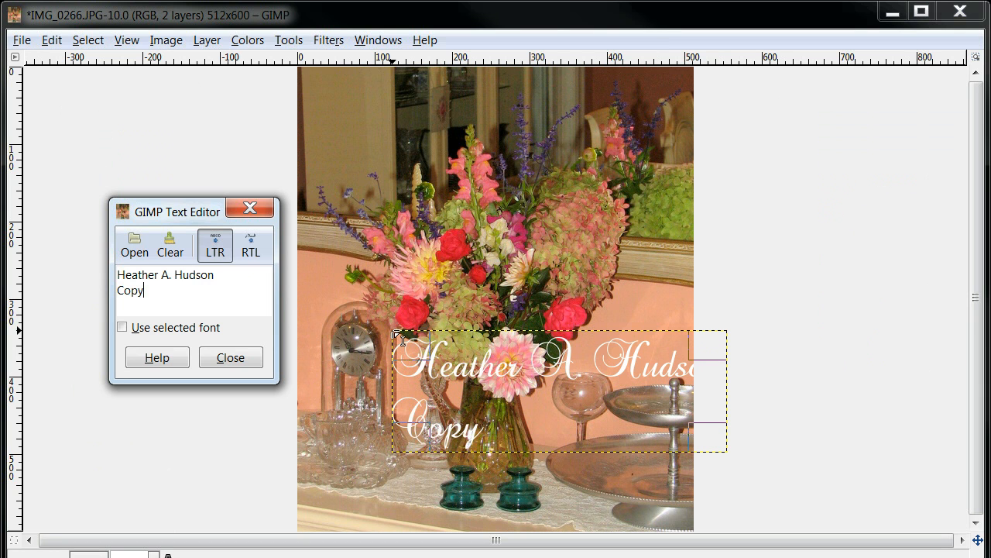
type("right 20")
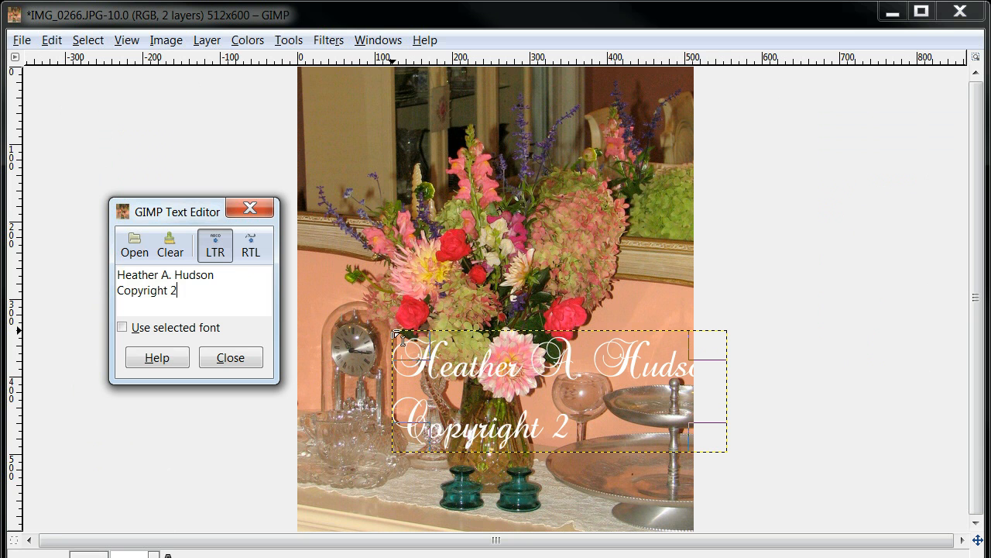
type("11")
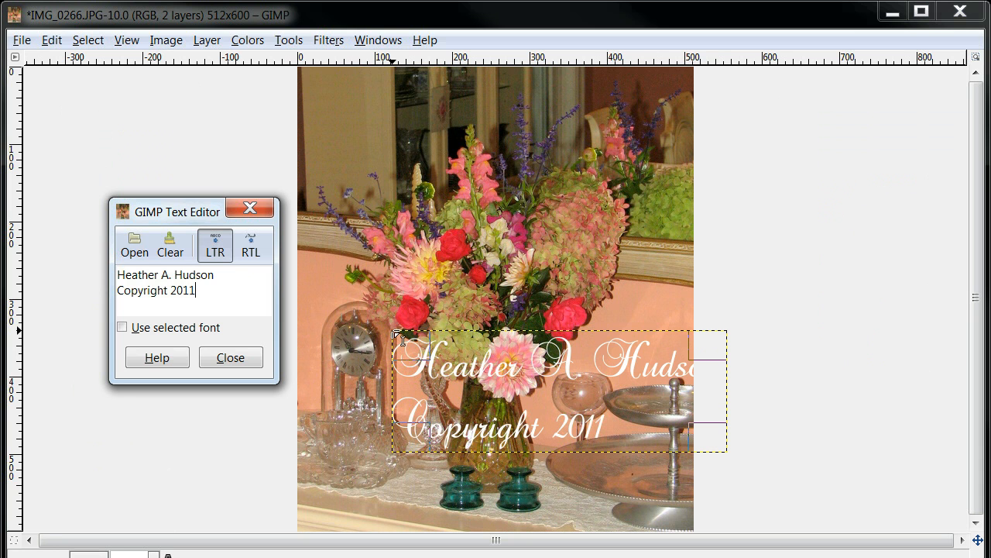
key("Return")
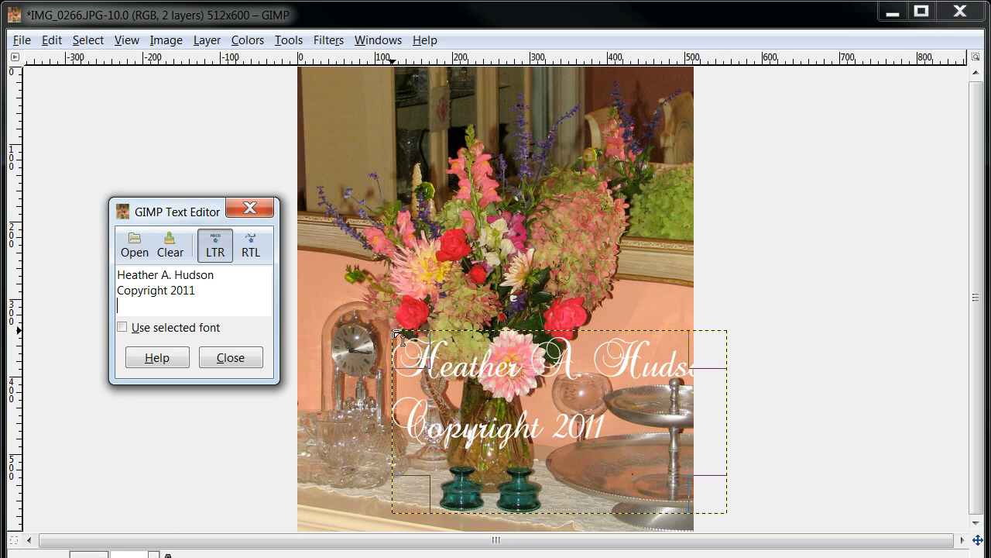
type("M")
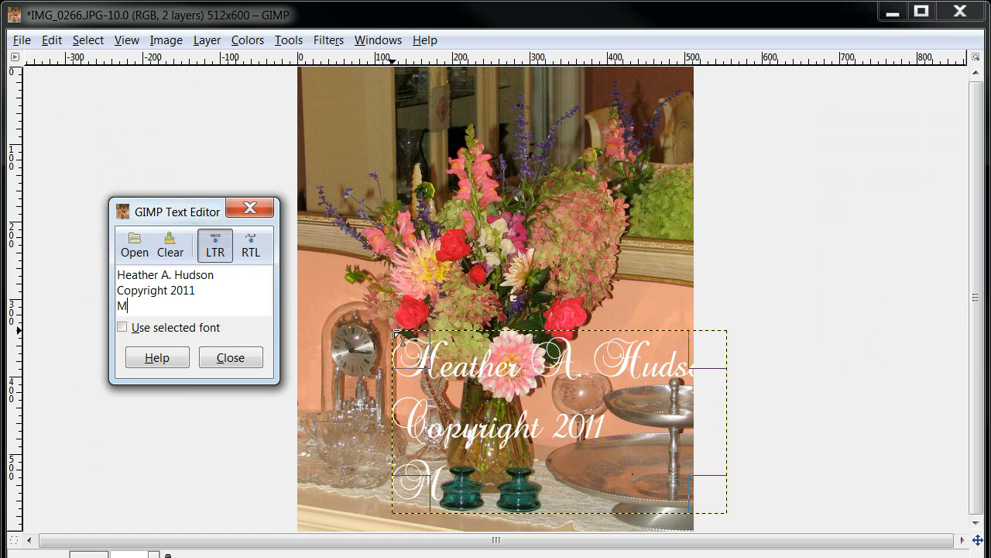
type("yartistid")
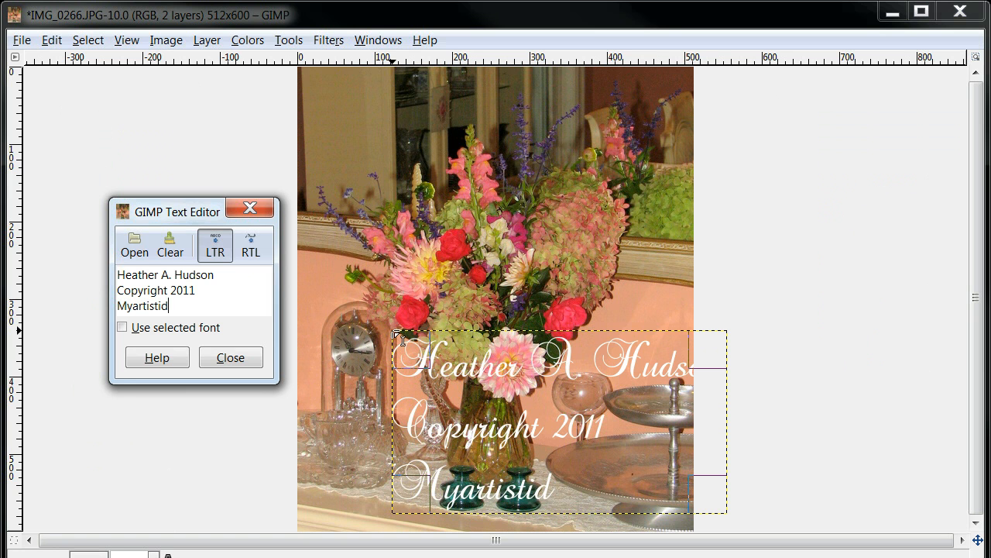
key("BackSpace")
type("cadventures")
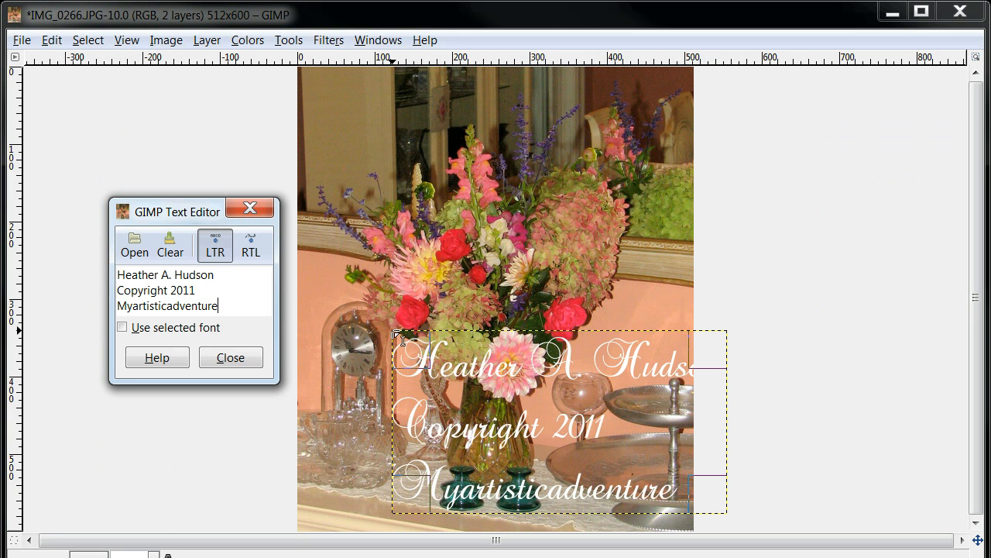
left_click(230, 357)
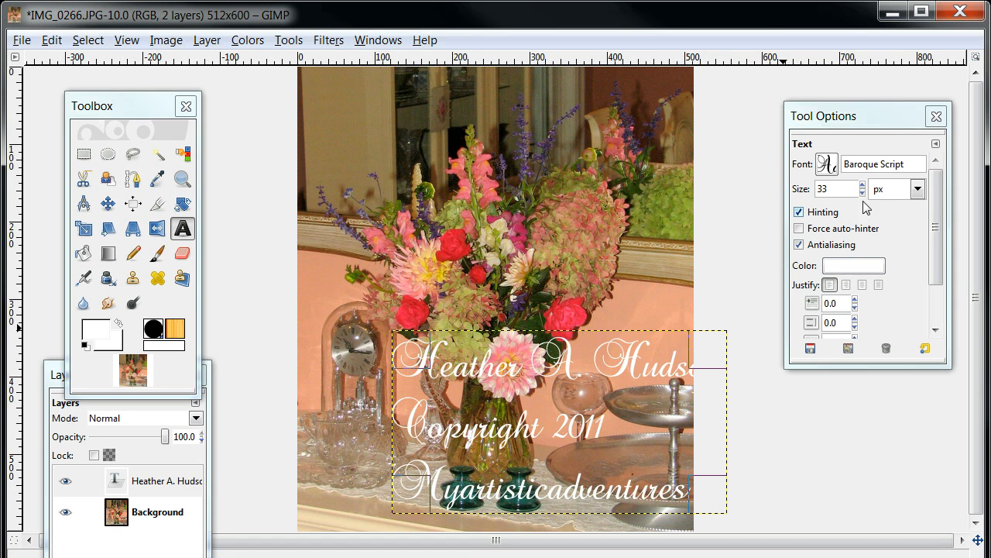
Step: Set the size of the three-line text to 29 px
left_click_drag(861, 192, 864, 189)
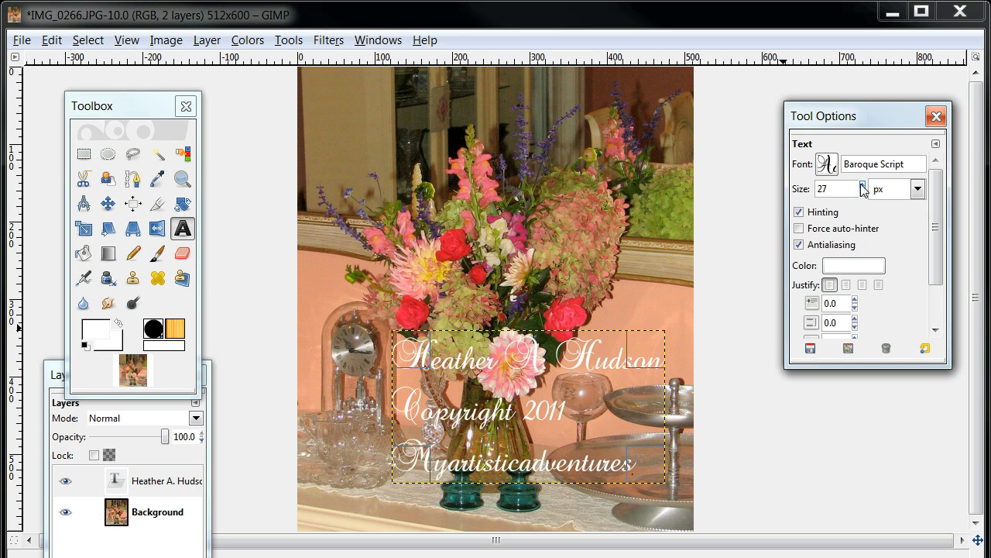
left_click(916, 193)
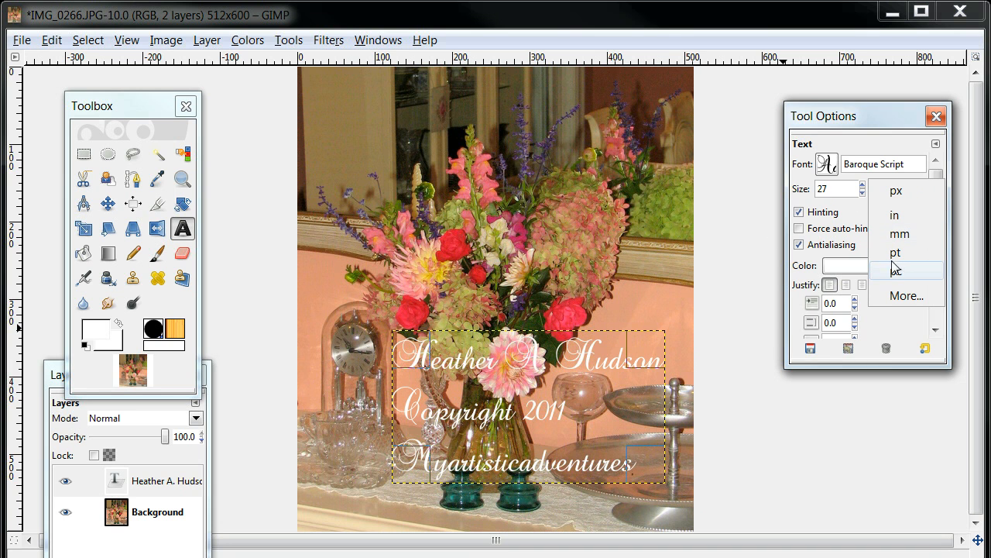
left_click(848, 140)
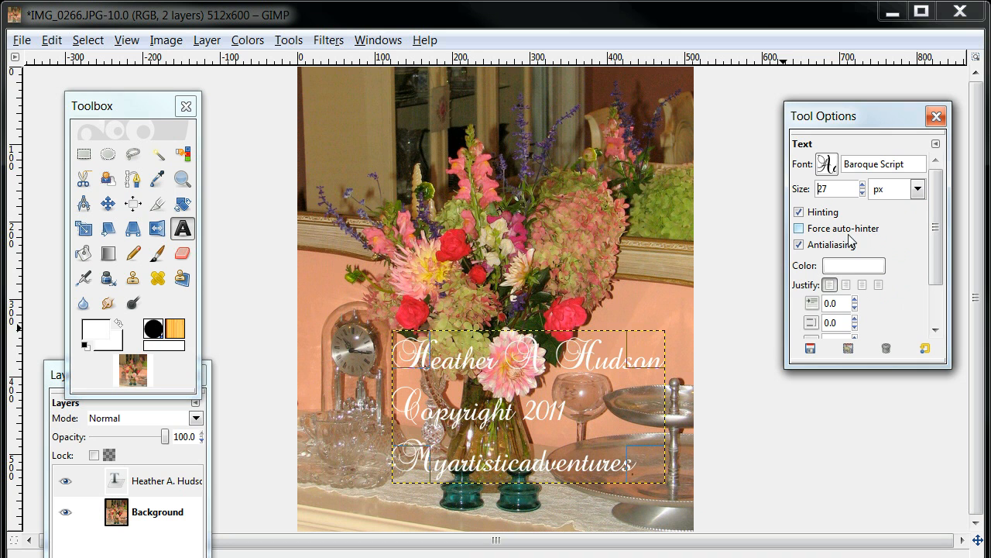
left_click(863, 184)
left_click(862, 184)
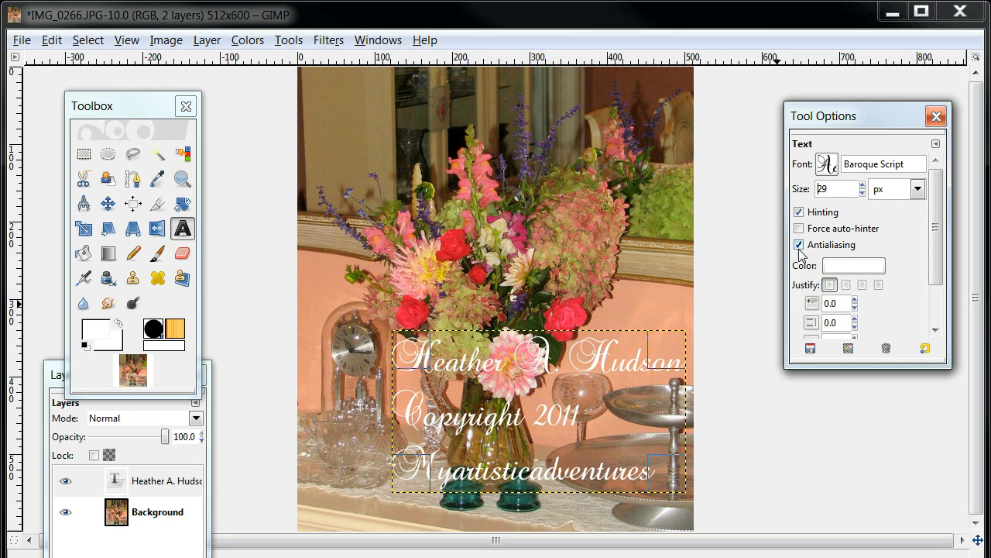
Step: Try right justification on the three text lines and settle on centred justification
left_click(830, 284)
left_click(846, 285)
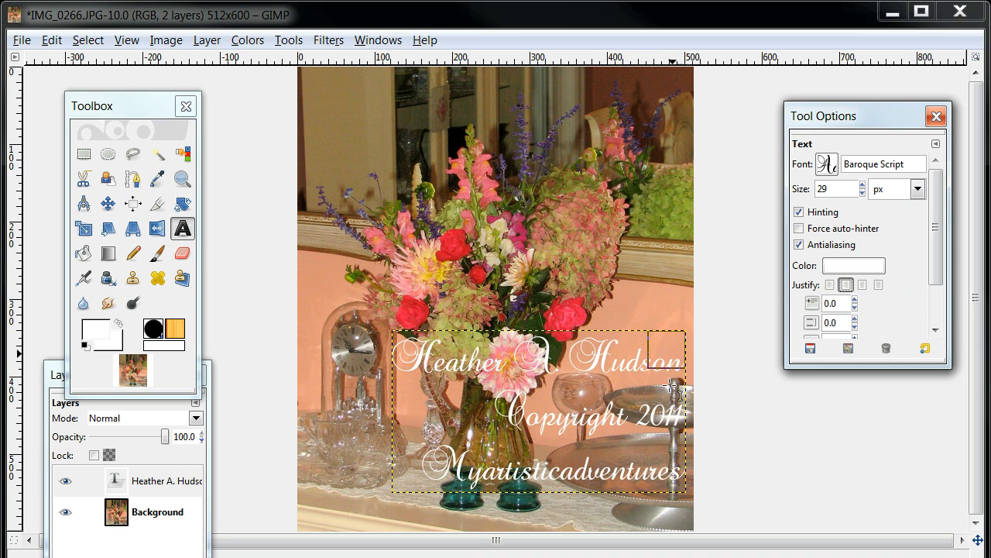
left_click(864, 288)
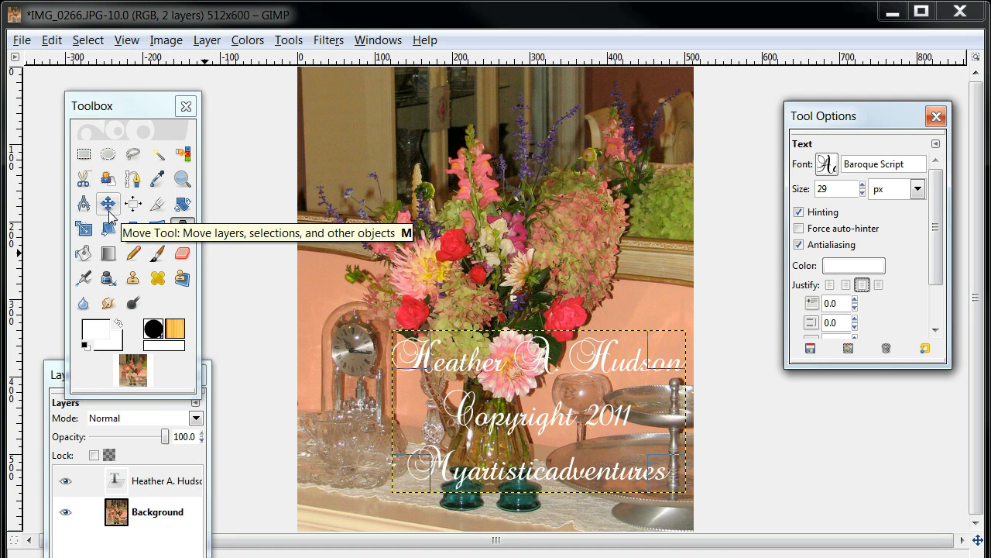
Step: Move the text block to the bottom edge of the photo, roughly centred horizontally
left_click_drag(508, 378, 468, 374)
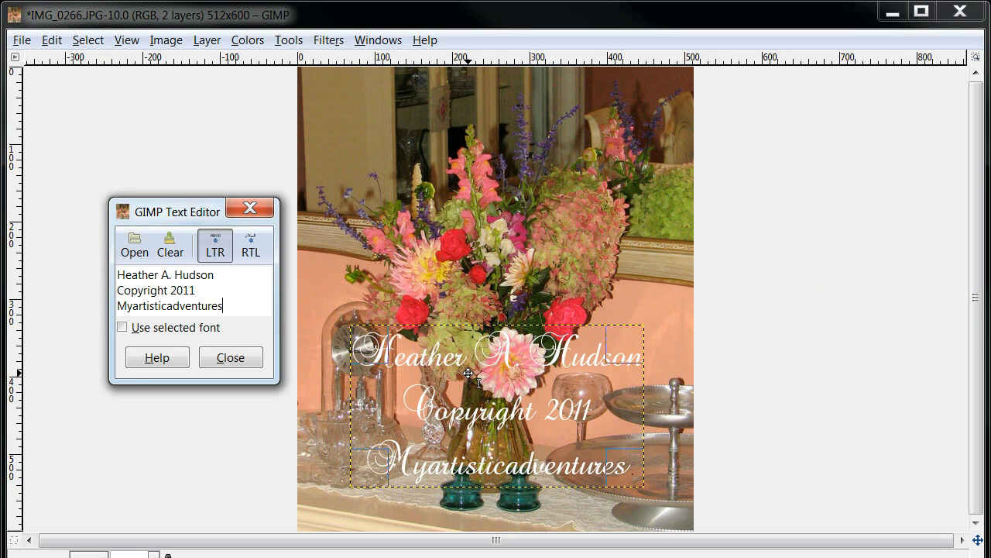
left_click(230, 358)
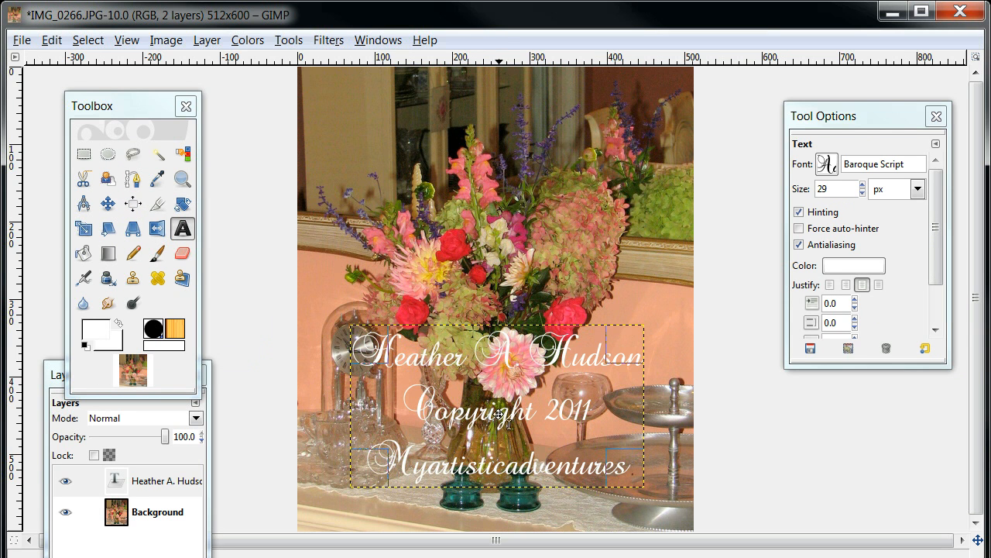
left_click(505, 459)
left_click_drag(505, 459, 506, 459)
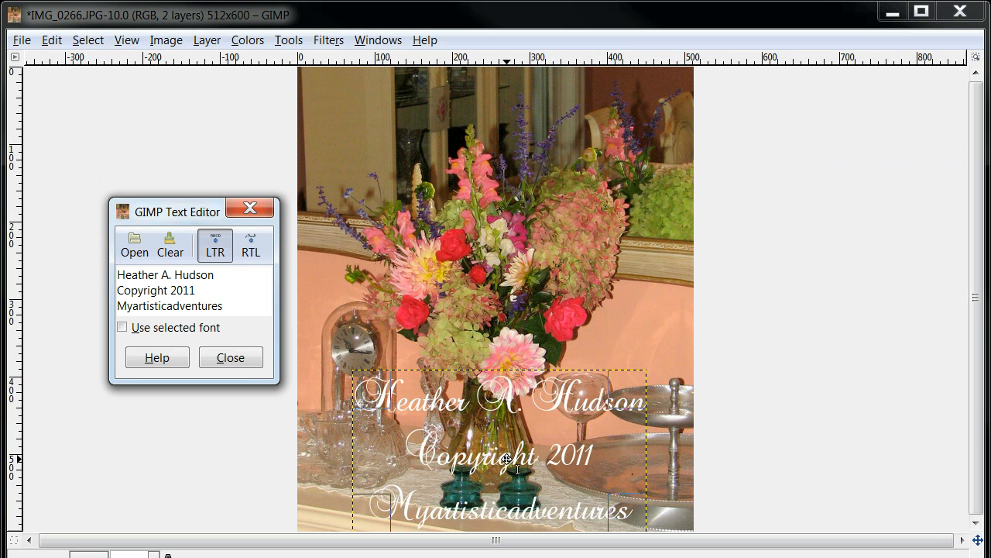
left_click(230, 358)
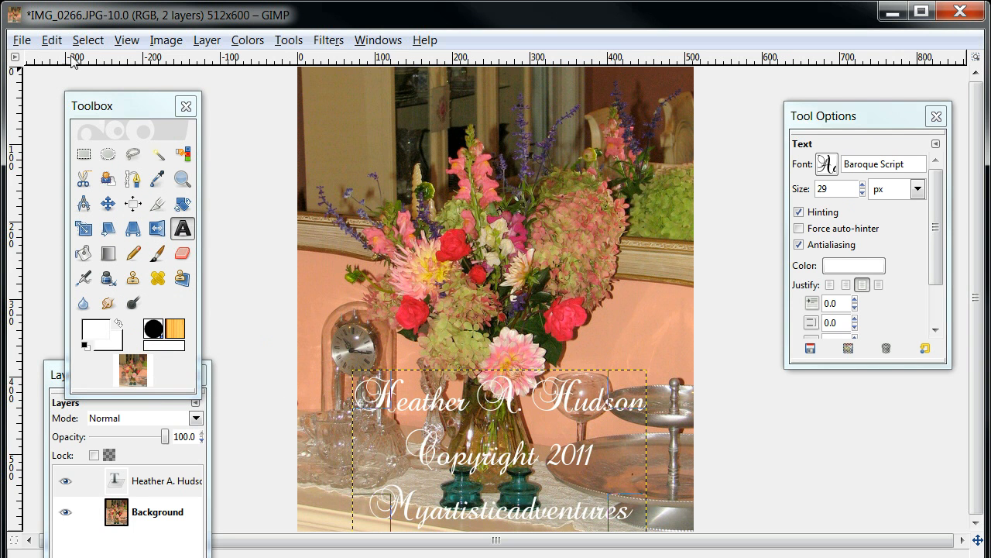
Step: Start saving the image under a new name: the owner's first name followed by "s flowers.jpg", in the October Dining Room 2011 folder
left_click(21, 42)
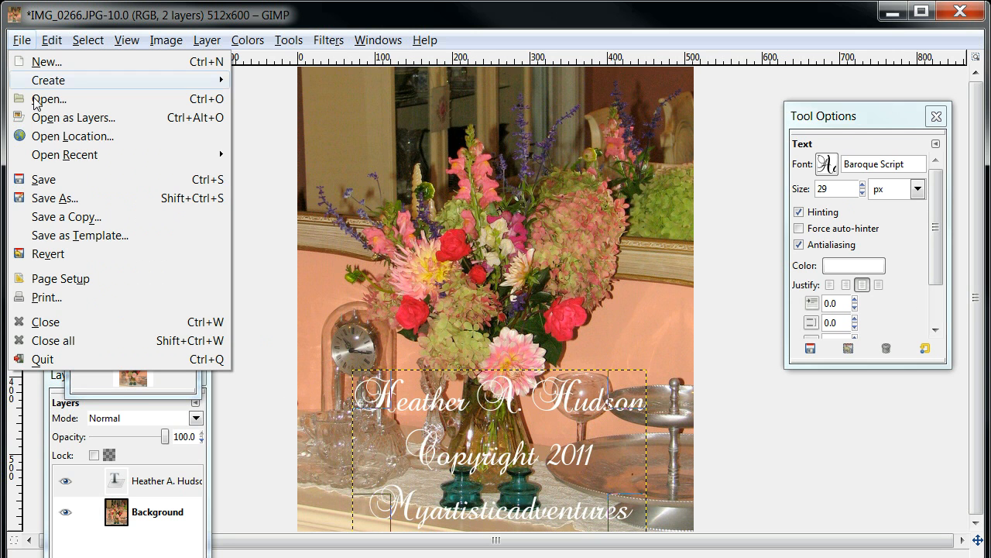
left_click(50, 199)
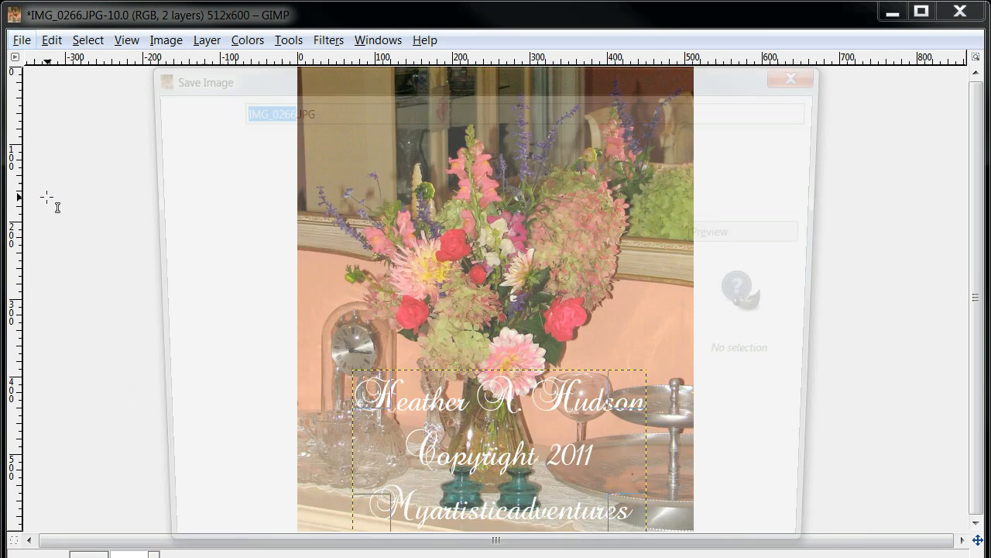
left_click_drag(374, 74, 377, 42)
left_click(323, 76)
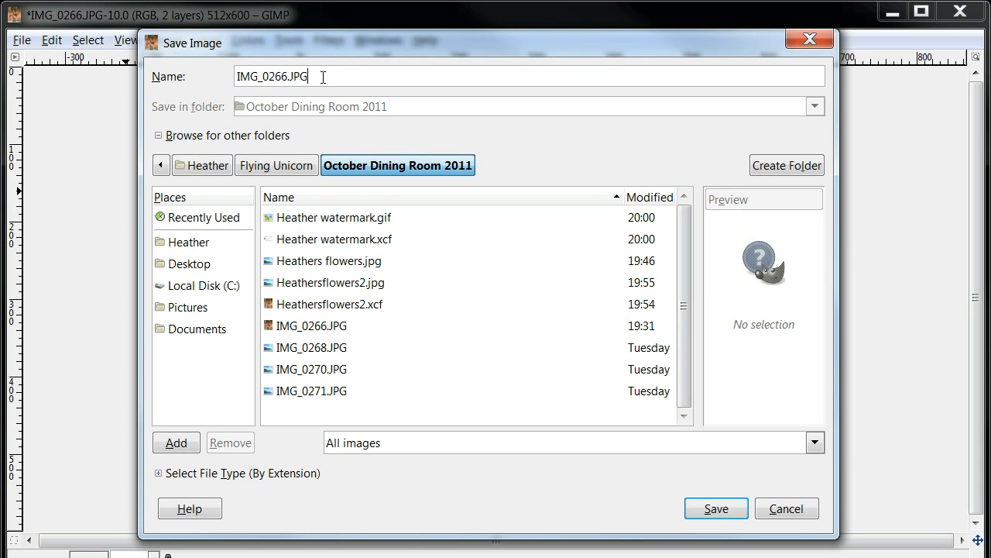
key("BackSpace")
key("BackSpace")
key("BackSpace")
key("BackSpace")
key("BackSpace")
key("BackSpace")
key("BackSpace")
key("BackSpace")
key("BackSpace")
key("BackSpace")
key("BackSpace")
key("BackSpace")
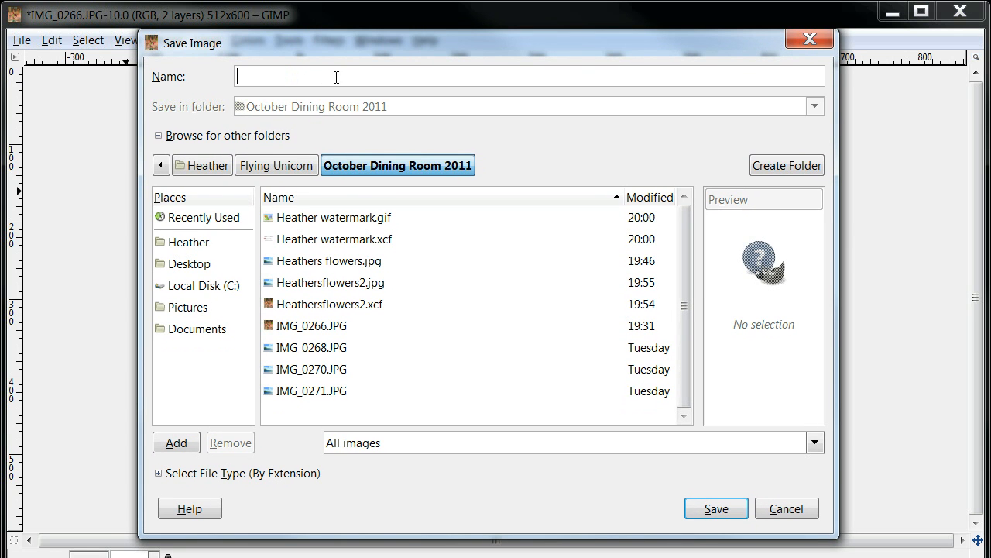
type("Heather")
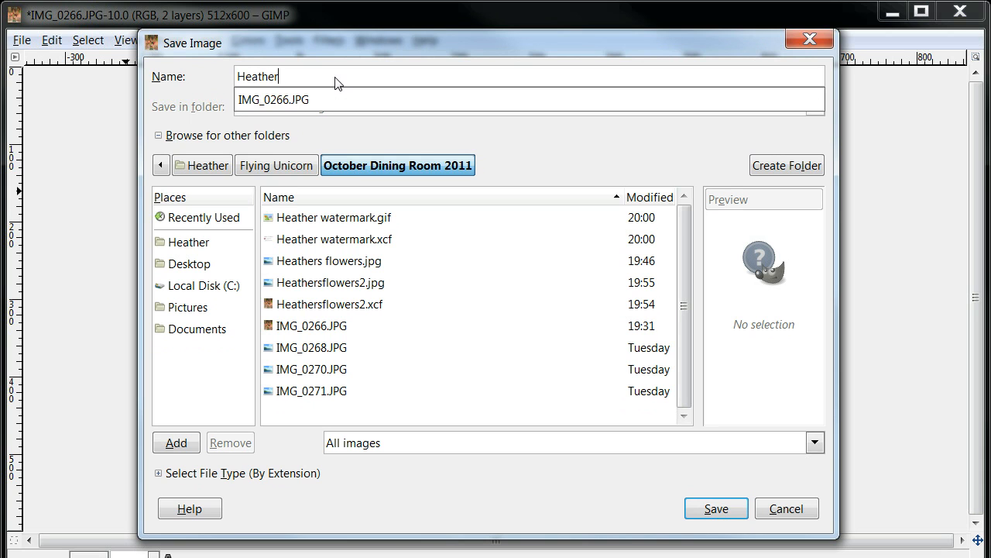
type("s flowe")
Step: Save the image, replacing the existing file of that name, and export it as a flattened JPEG at quality 95
left_click(712, 512)
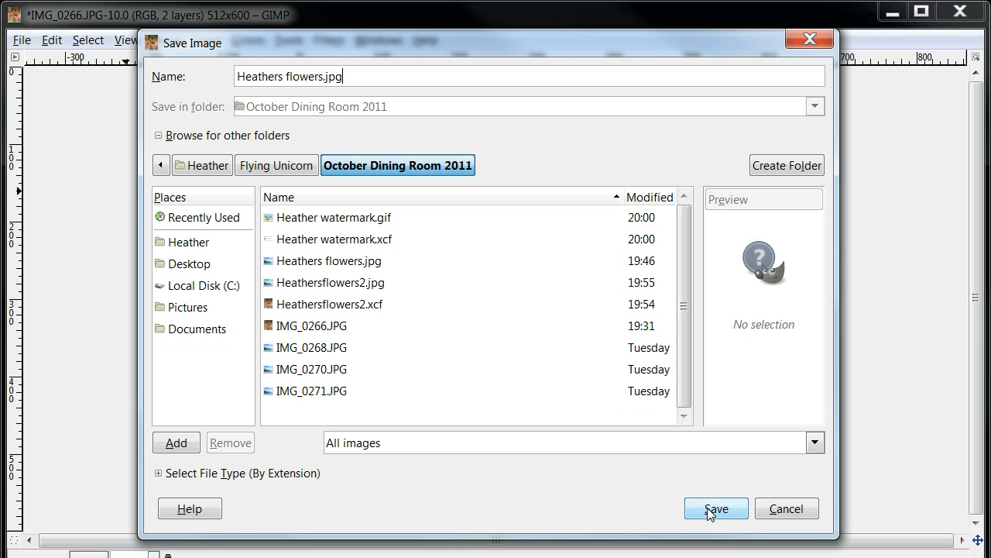
left_click(718, 512)
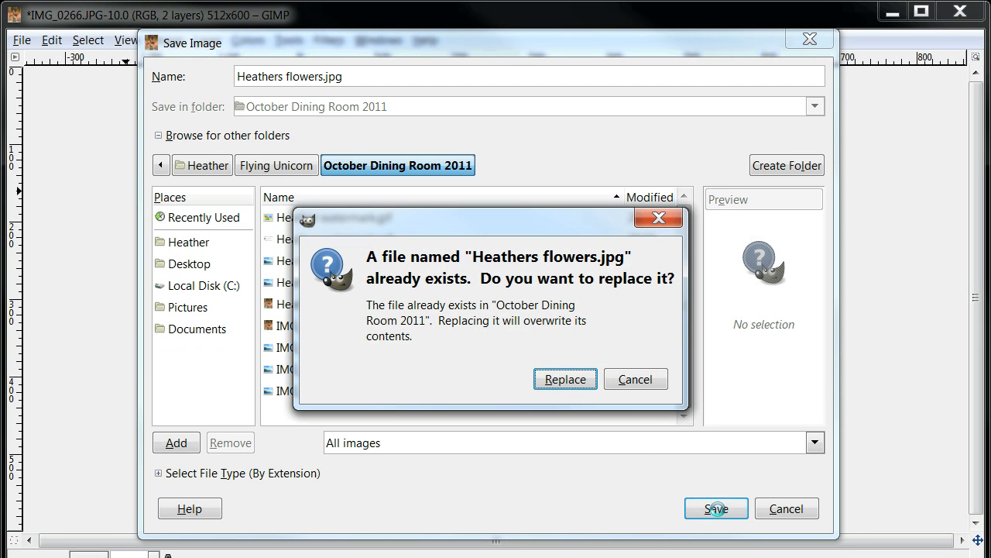
left_click(567, 381)
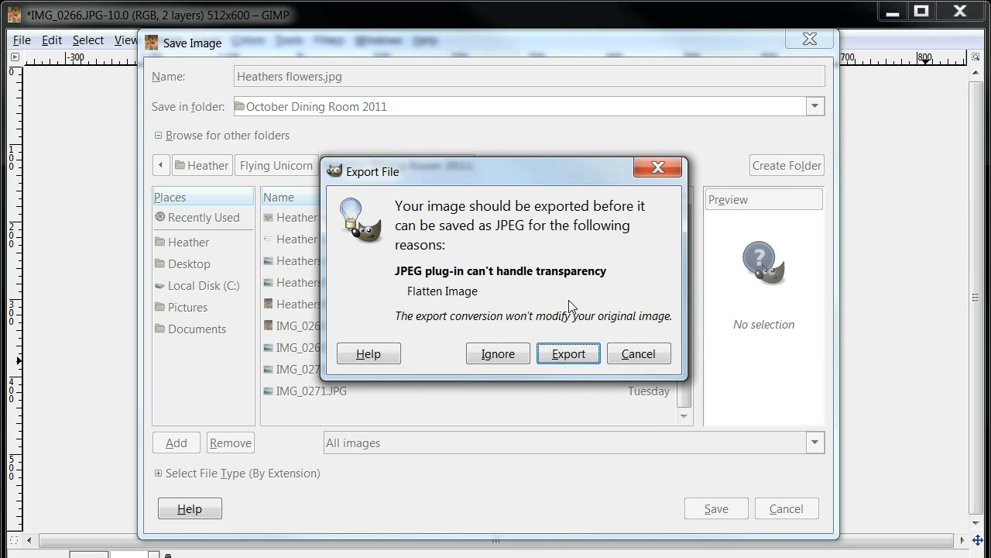
left_click(568, 355)
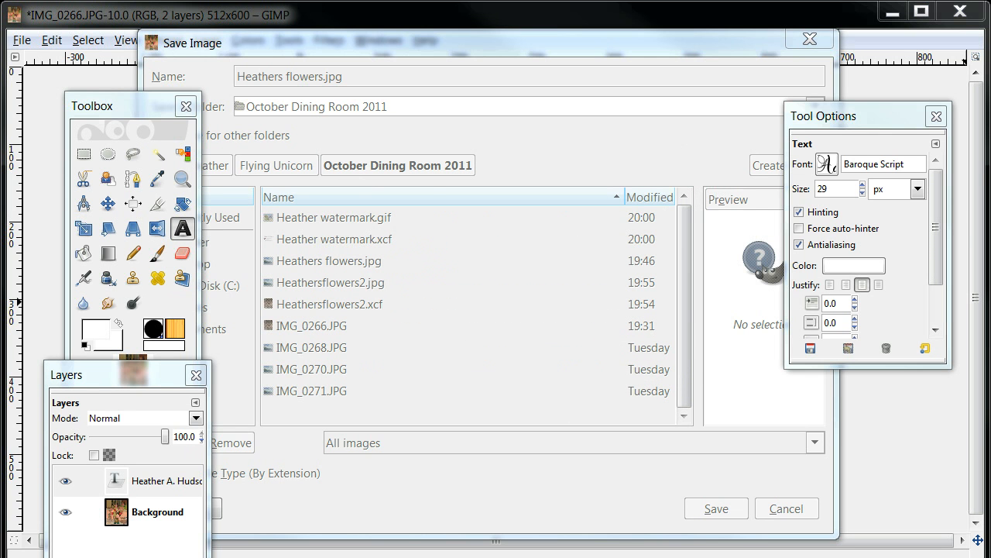
left_click_drag(688, 79, 590, 145)
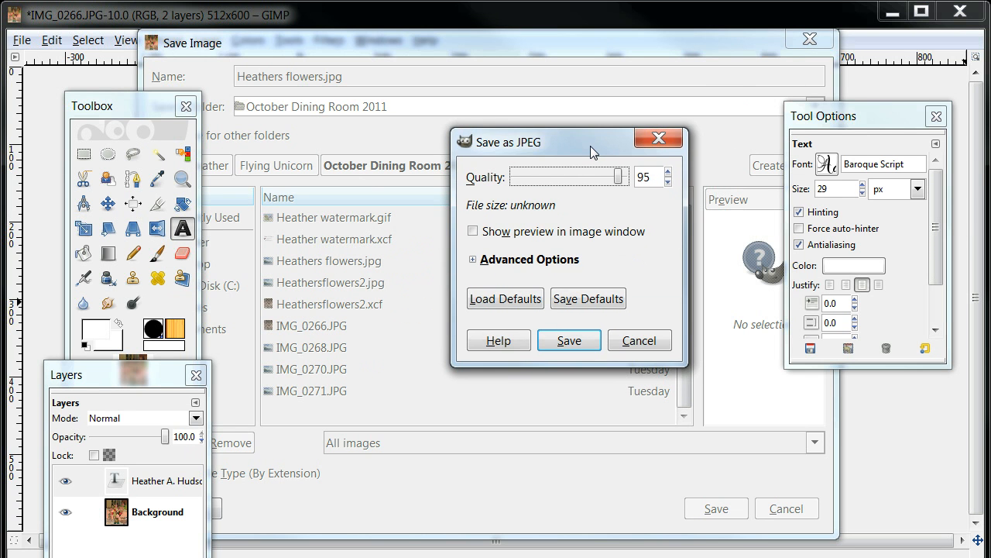
left_click(569, 341)
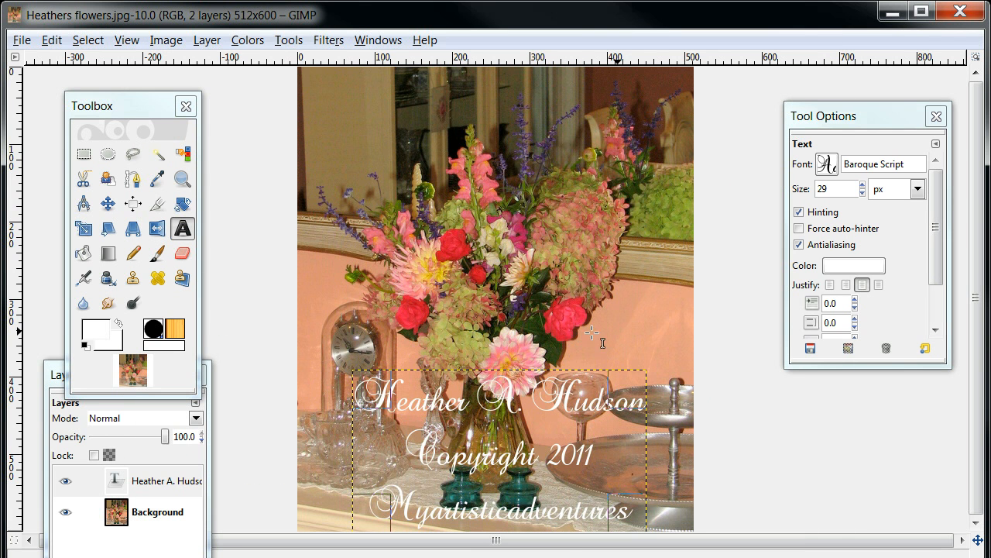
Step: Switch to the October Dining Room 2011 folder in Windows Explorer and locate the saved flowers JPEG among its thumbnails
left_click_drag(544, 557, 627, 234)
left_click_drag(521, 476, 535, 416)
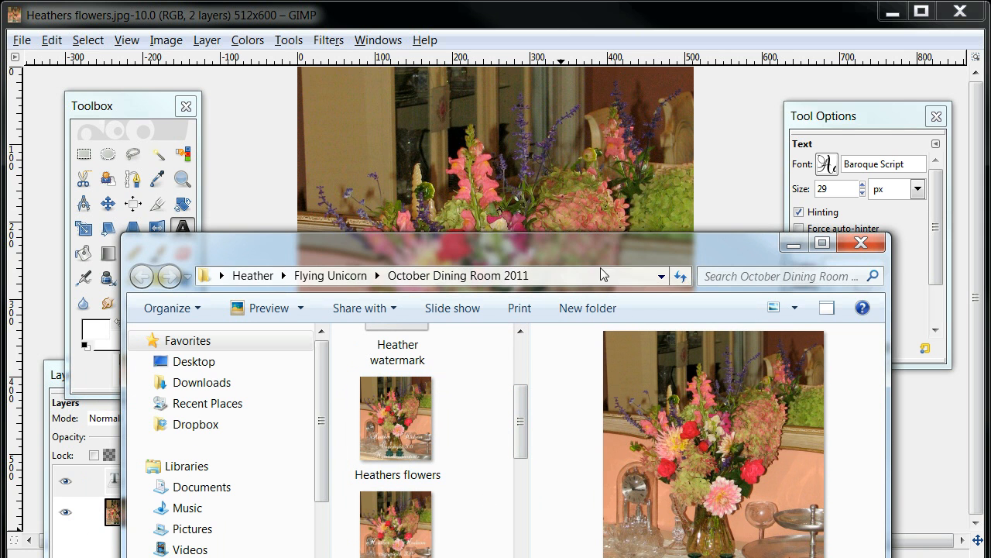
Step: Return to GIMP from the folder window and hide the white copyright text layer so only the background photo shows
left_click_drag(602, 288, 551, 482)
left_click(546, 463)
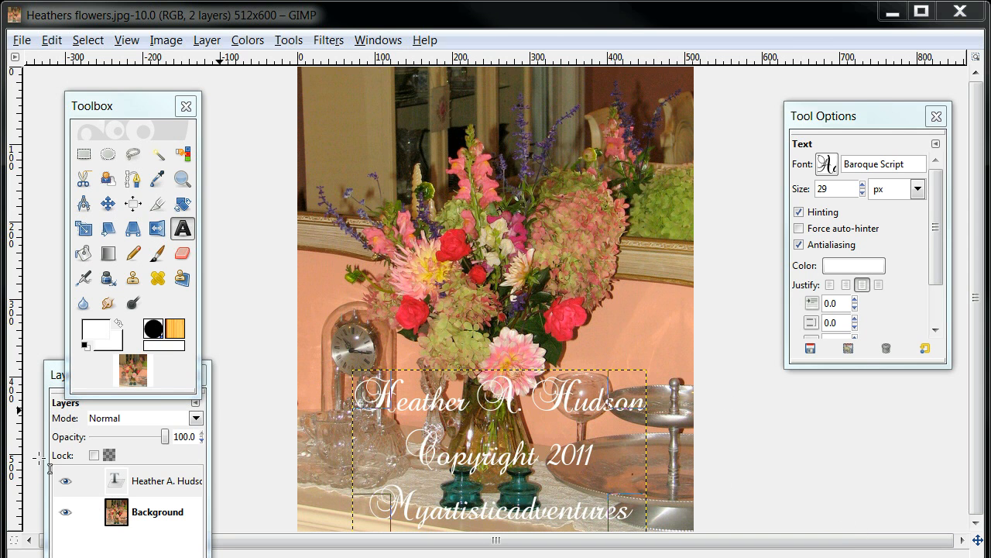
left_click(53, 376)
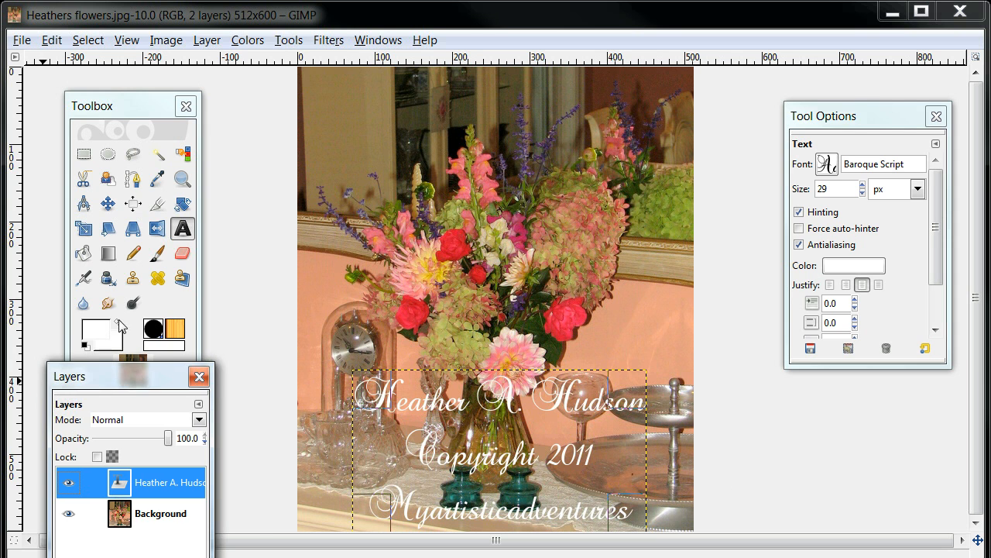
left_click_drag(86, 377, 171, 200)
left_click(153, 312)
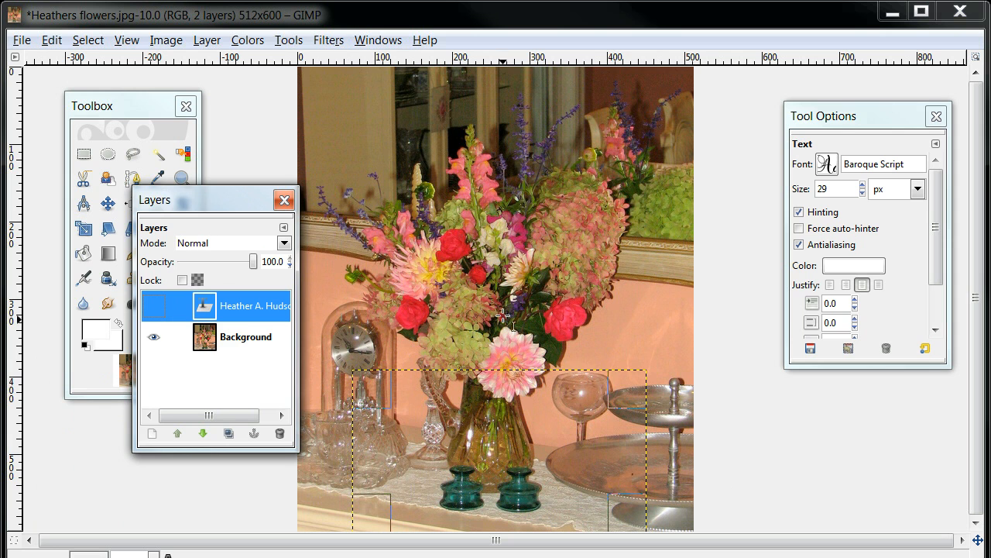
left_click_drag(225, 215, 200, 411)
Step: Sample the red of the rose near the bouquet's centre from the Background layer as the foreground colour with the Color Picker
left_click(182, 228)
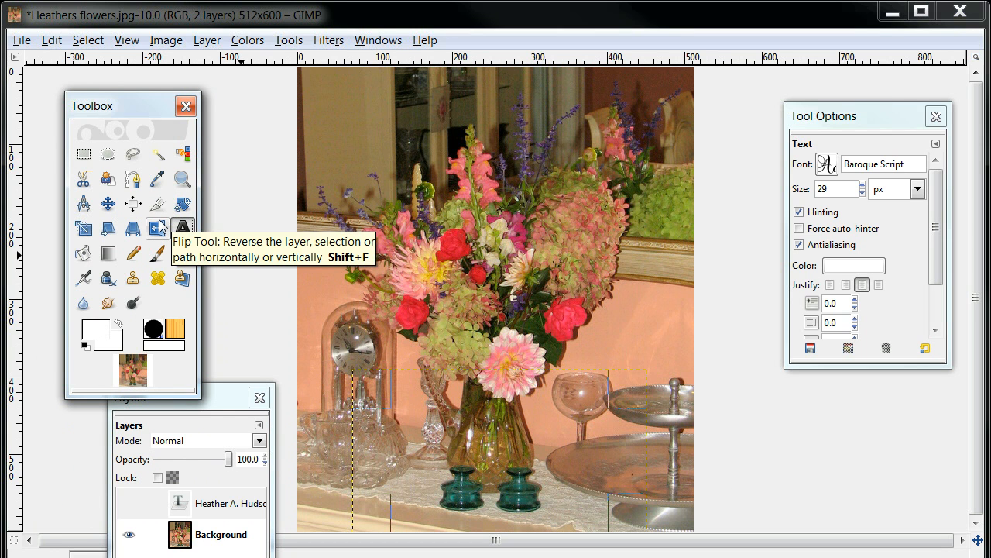
left_click(157, 181)
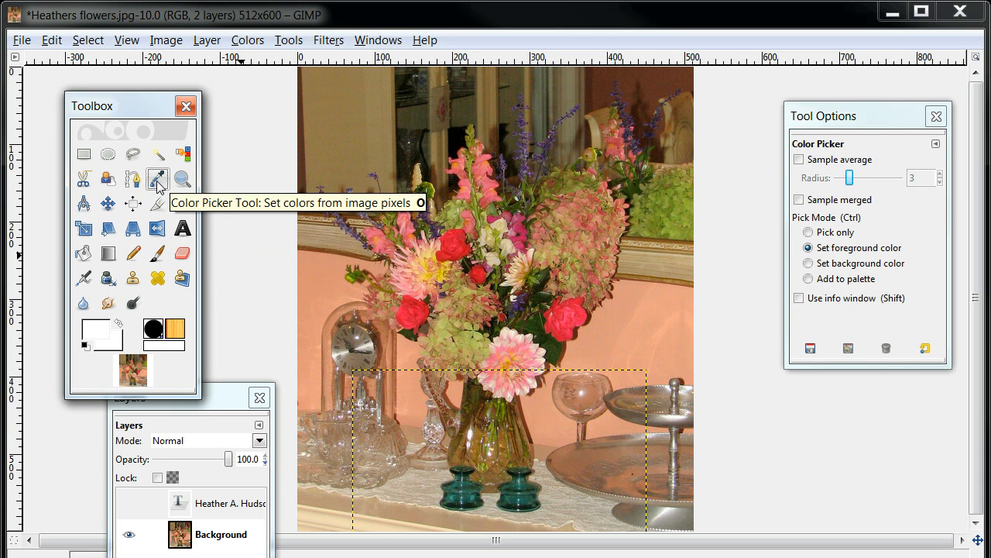
left_click_drag(226, 401, 211, 271)
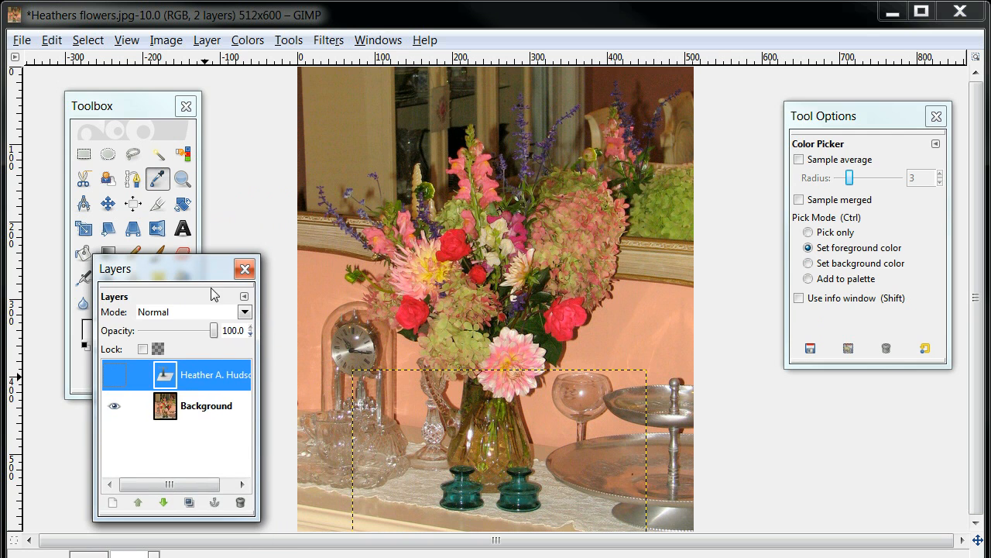
left_click(206, 407)
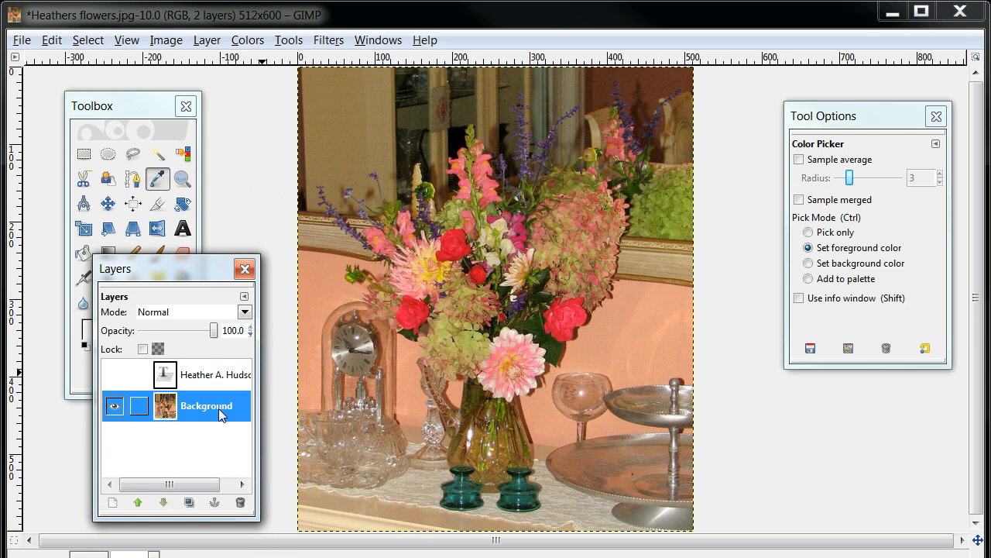
left_click(463, 236)
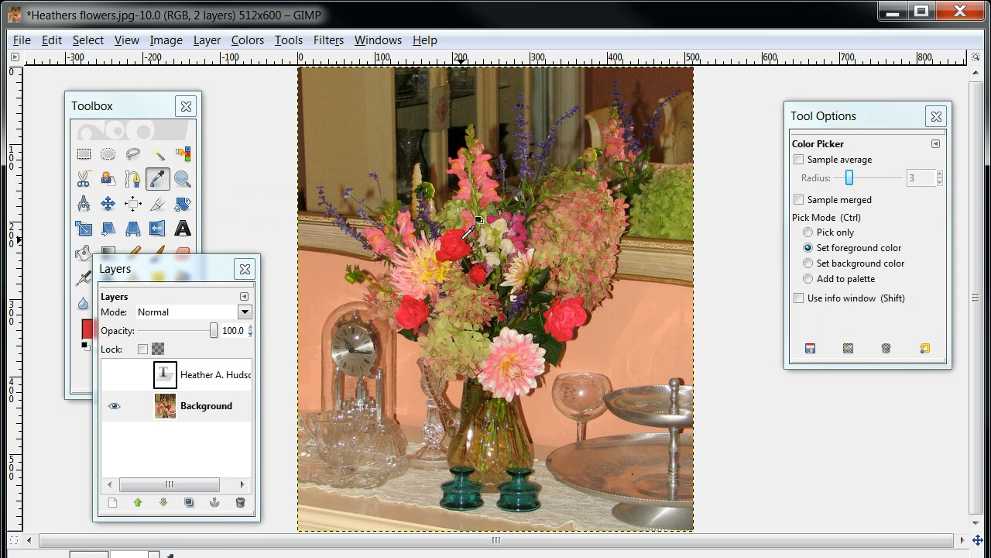
left_click_drag(208, 275, 215, 352)
left_click_drag(190, 295, 171, 403)
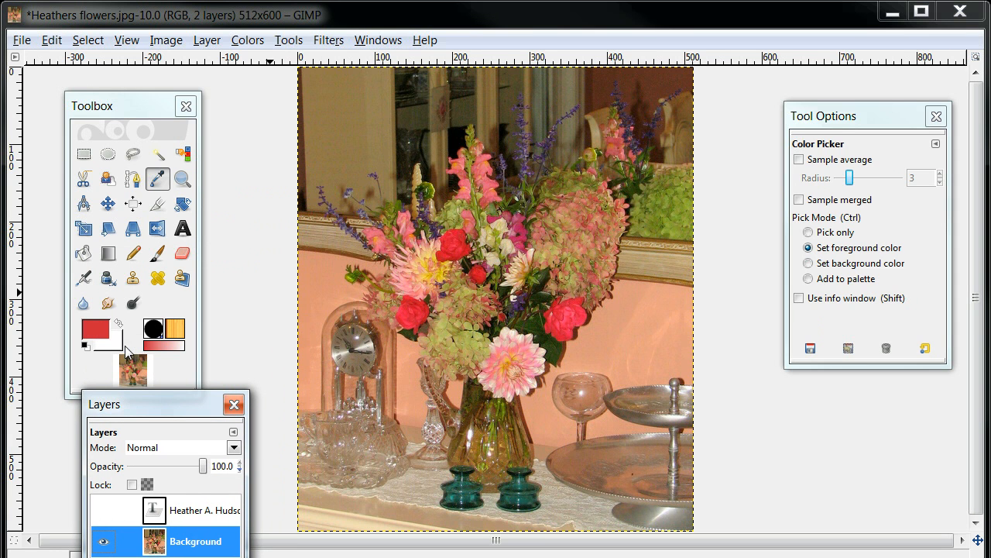
Step: Add a red Baroque Script text containing the owner's full name across the lower part of the photo
left_click(182, 227)
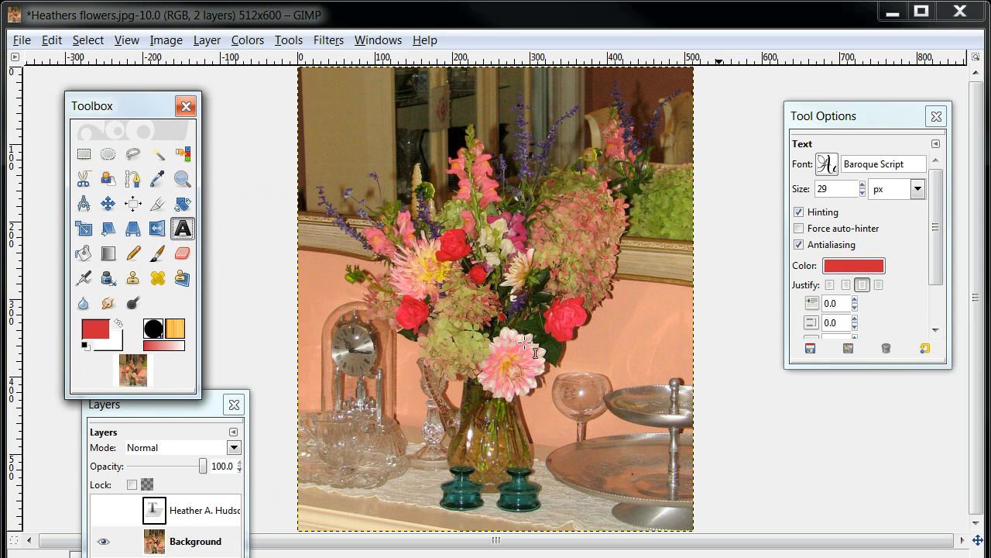
left_click(348, 414)
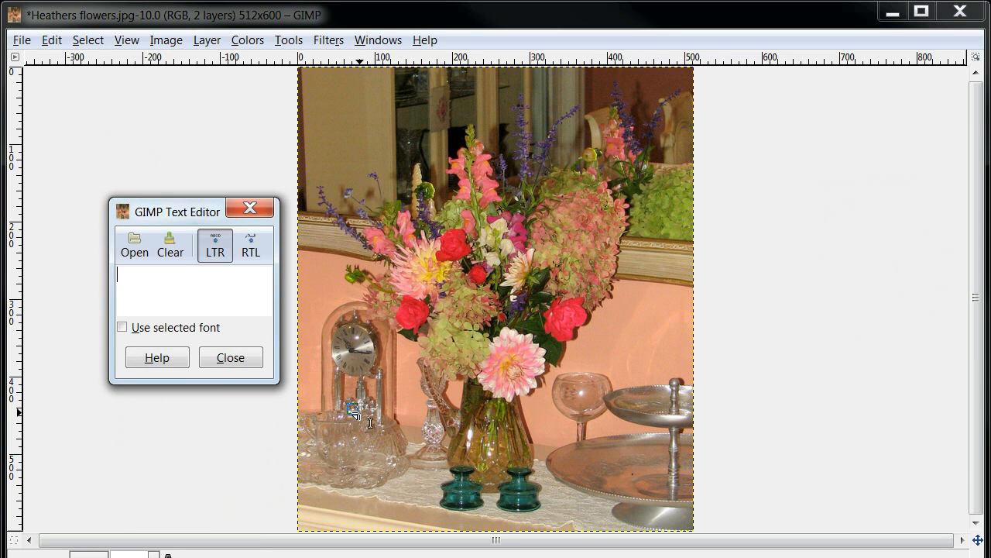
type("Heathe")
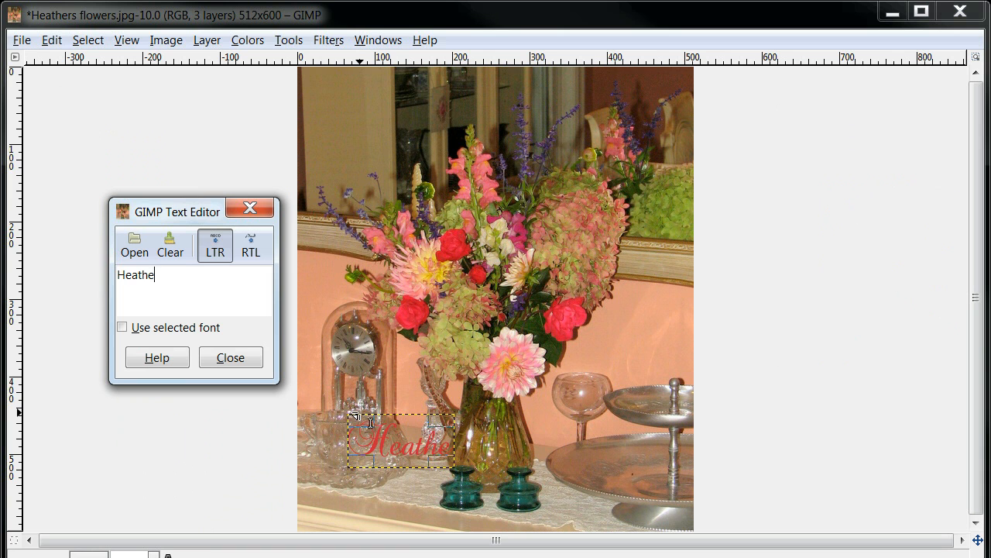
type("r A")
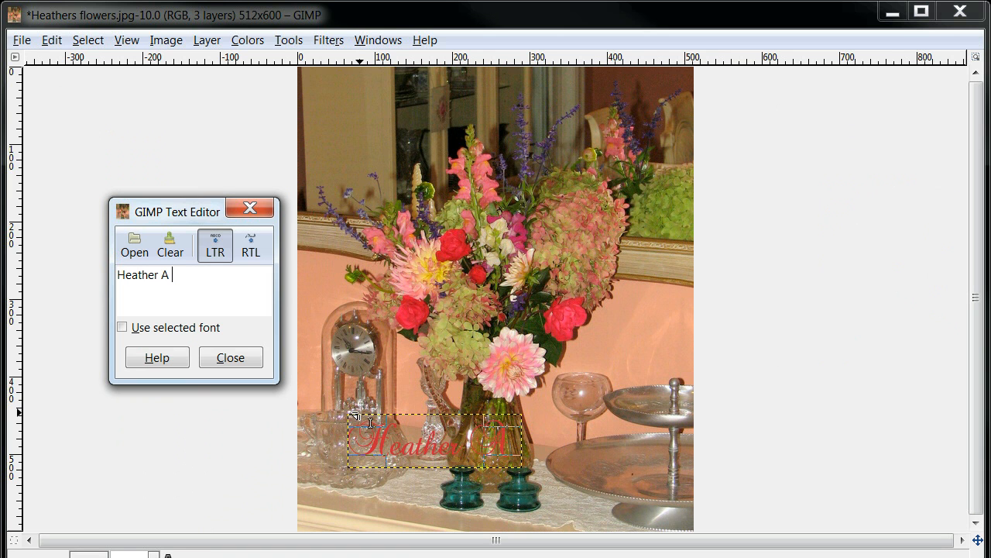
type(". Hudson")
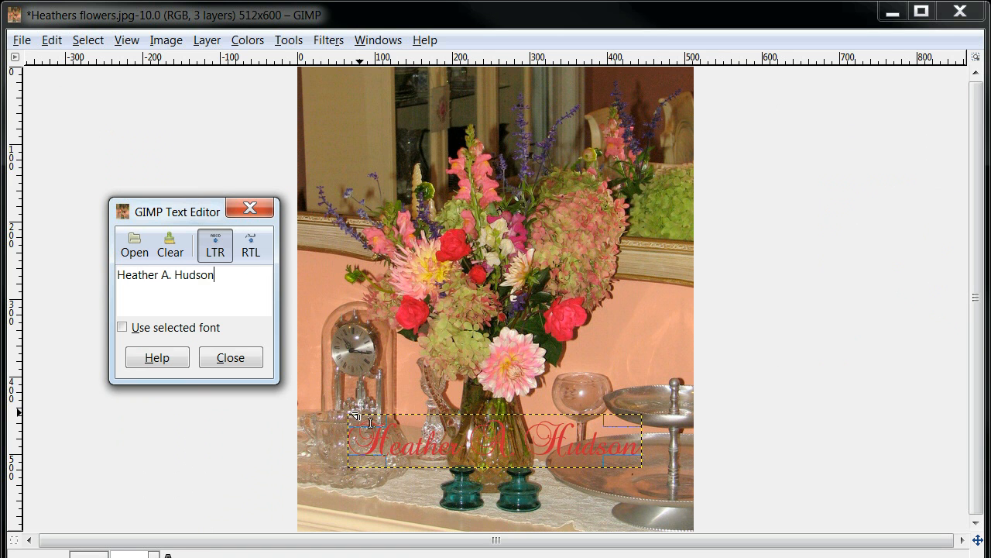
left_click(231, 358)
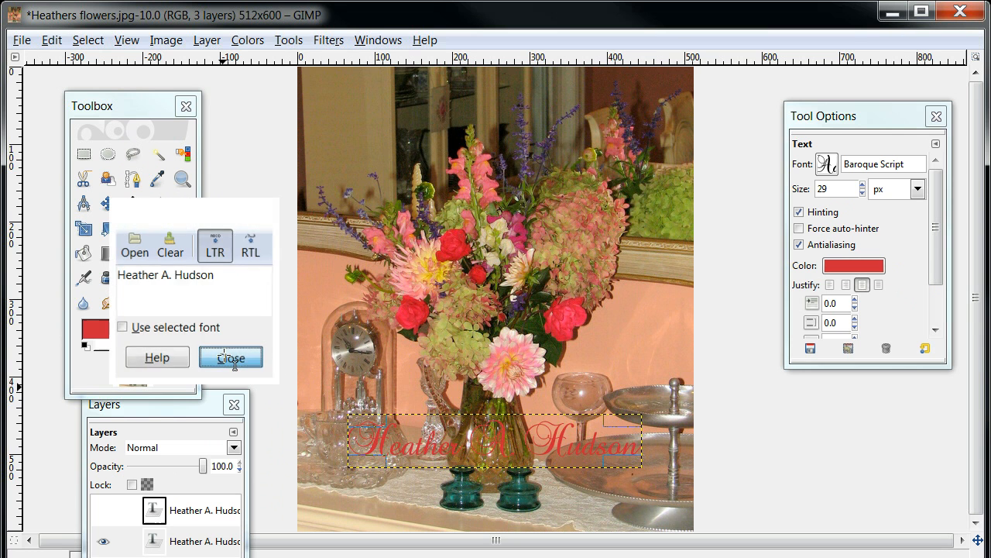
Step: Increase the size of the red name text to 37 px
left_click(863, 185)
left_click(862, 185)
left_click(862, 185)
left_click(863, 185)
left_click(863, 185)
left_click(863, 185)
left_click(863, 185)
left_click(862, 186)
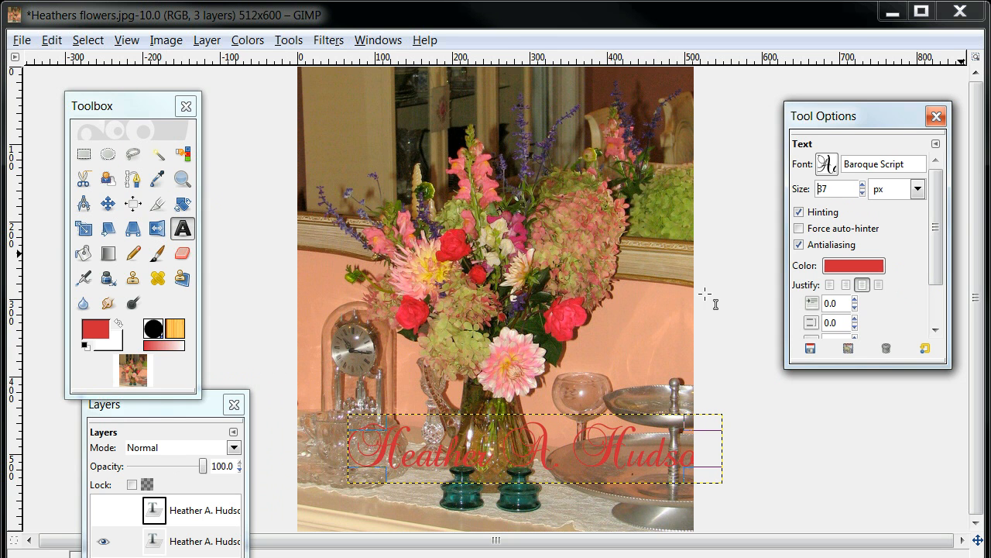
Step: Move the red name text down to the photo's bottom edge, roughly centred horizontally
left_click(544, 450)
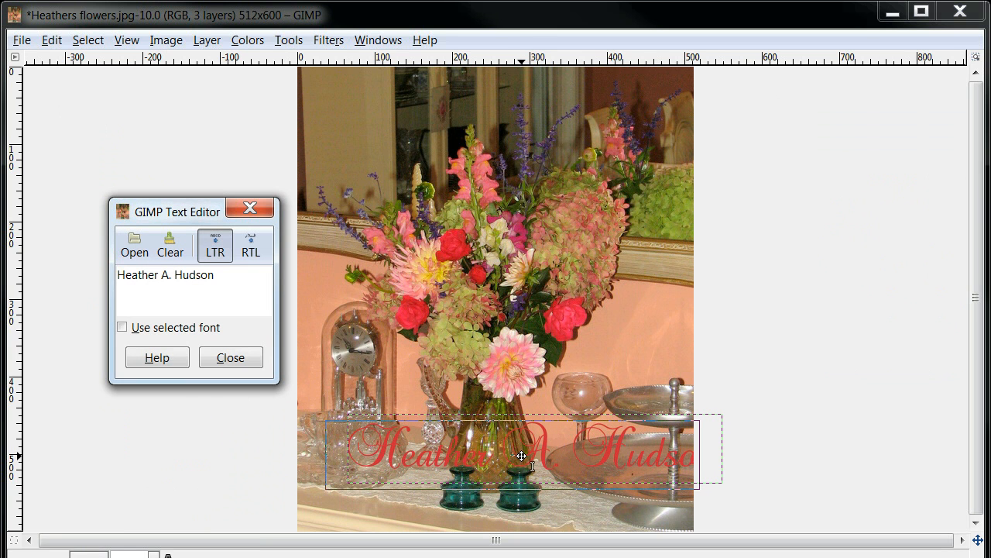
left_click_drag(521, 456, 503, 474)
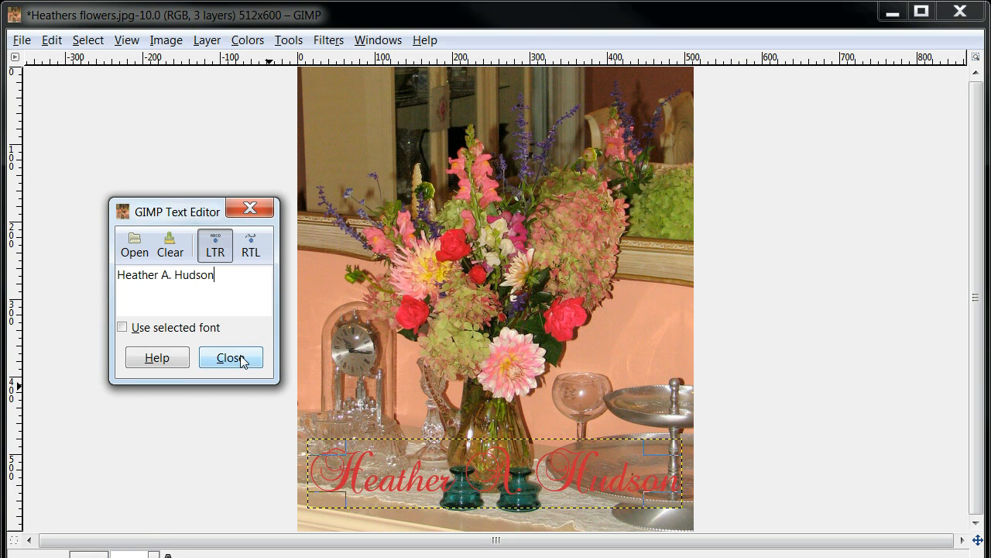
left_click(231, 358)
left_click_drag(504, 480, 501, 496)
left_click(231, 358)
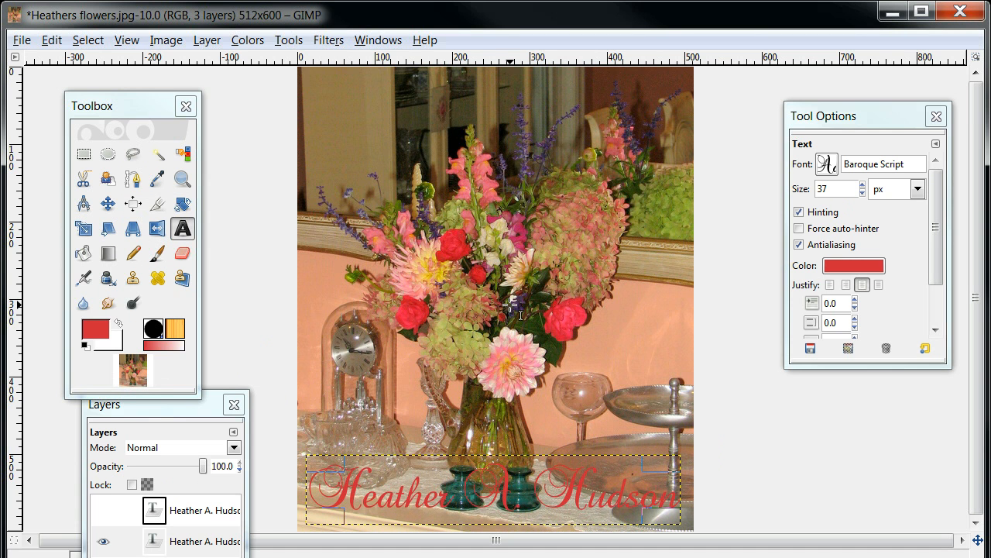
Step: Save a flattened JPEG copy at quality 95 in October Dining Room 2011, named with the owner's first name followed by "s flowers3.jpg"
left_click(27, 43)
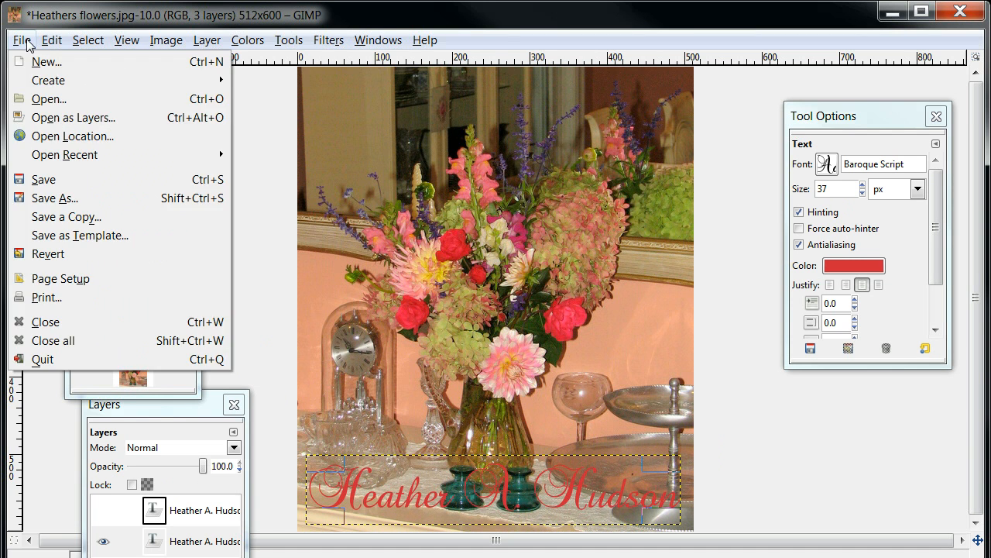
left_click(53, 194)
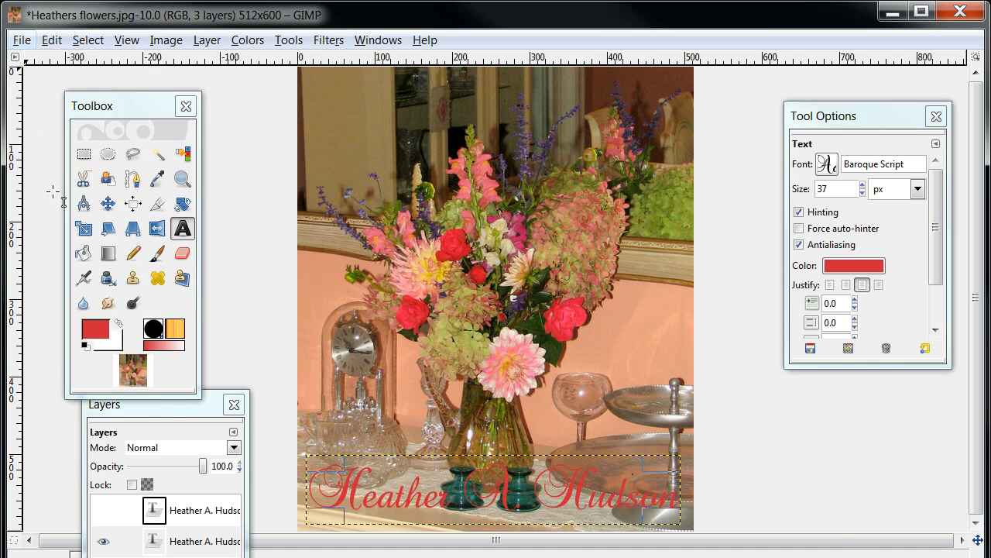
left_click(349, 77)
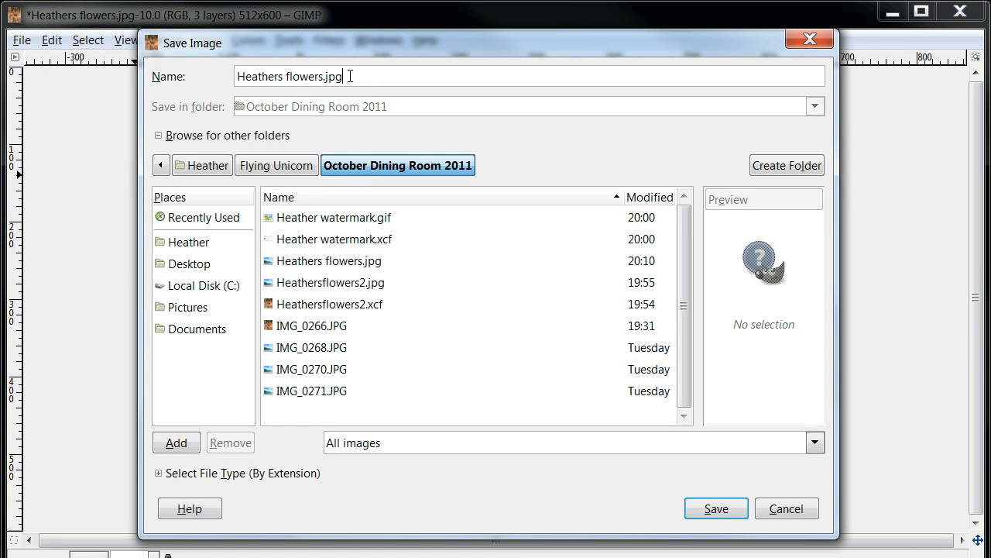
key("BackSpace")
key("BackSpace")
left_click(707, 511)
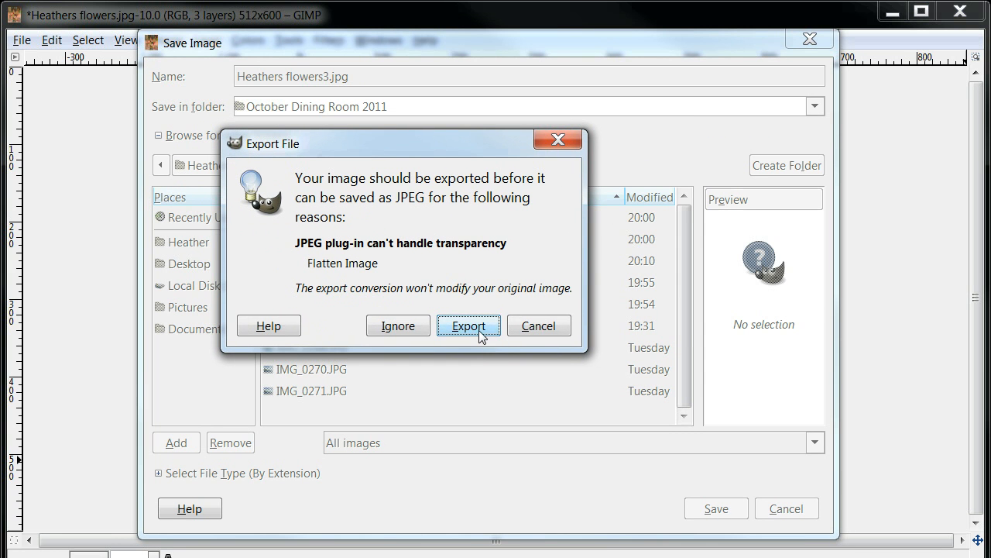
left_click(478, 330)
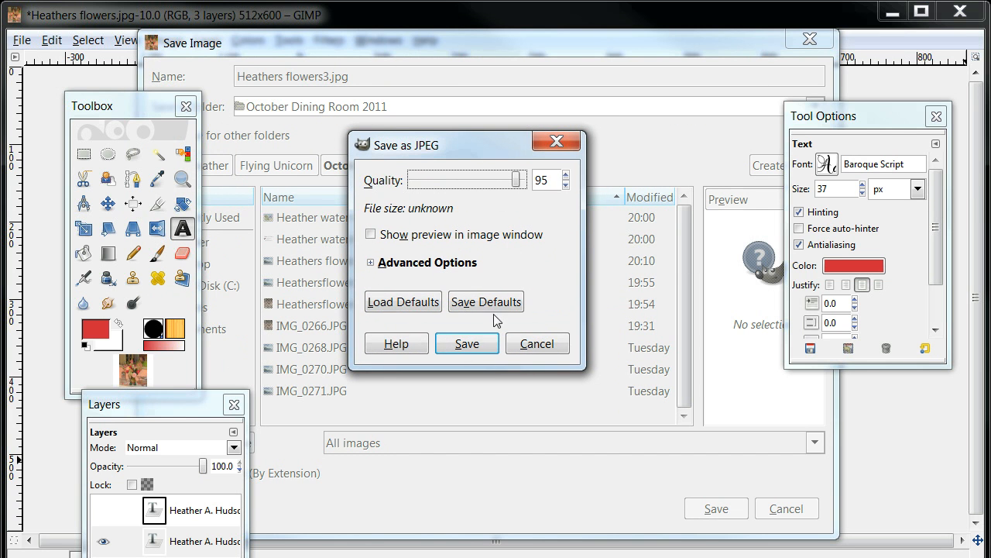
left_click(467, 344)
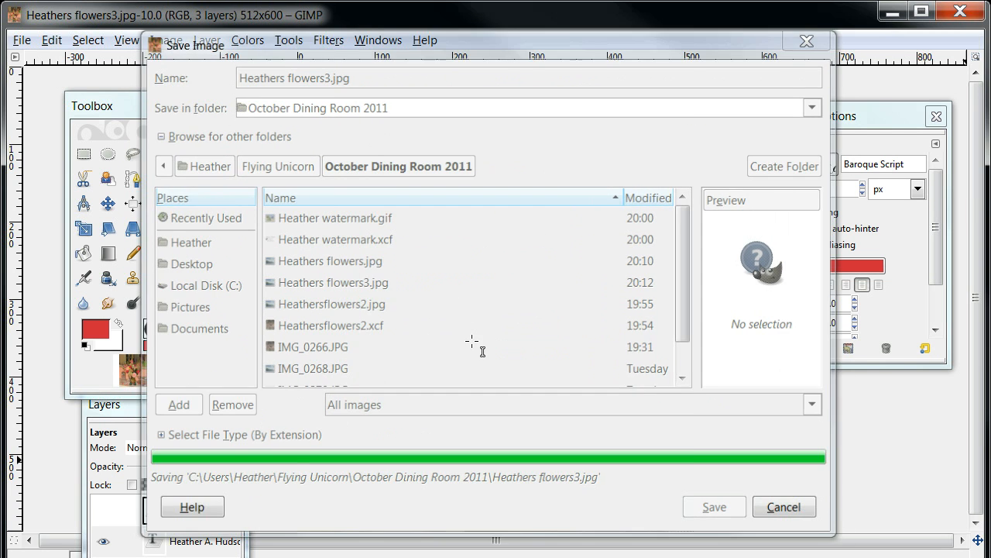
Step: Switch to the October Dining Room 2011 folder in Windows Explorer, preview the newly saved flowers3 JPEG, and close the folder window
left_click_drag(458, 557, 483, 112)
left_click_drag(507, 287, 509, 429)
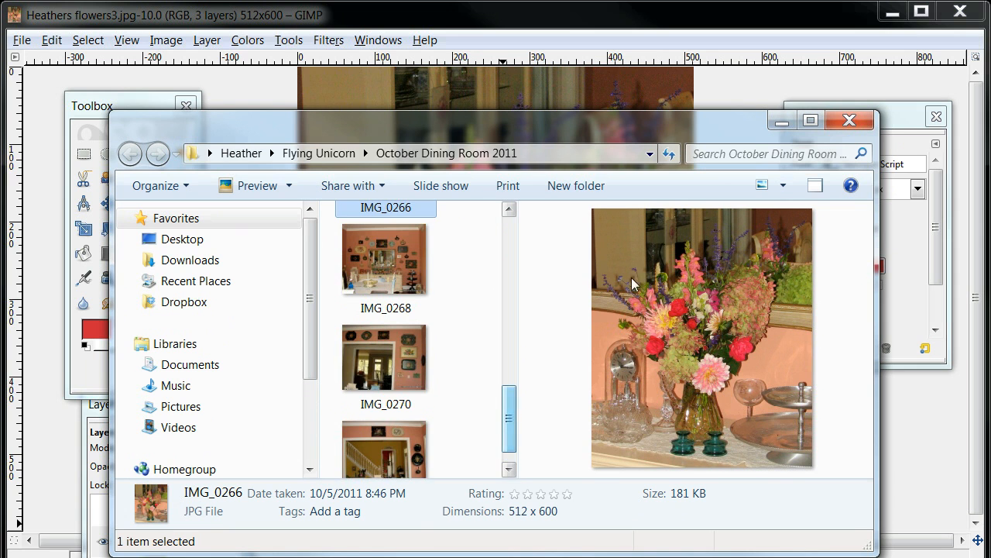
left_click(668, 154)
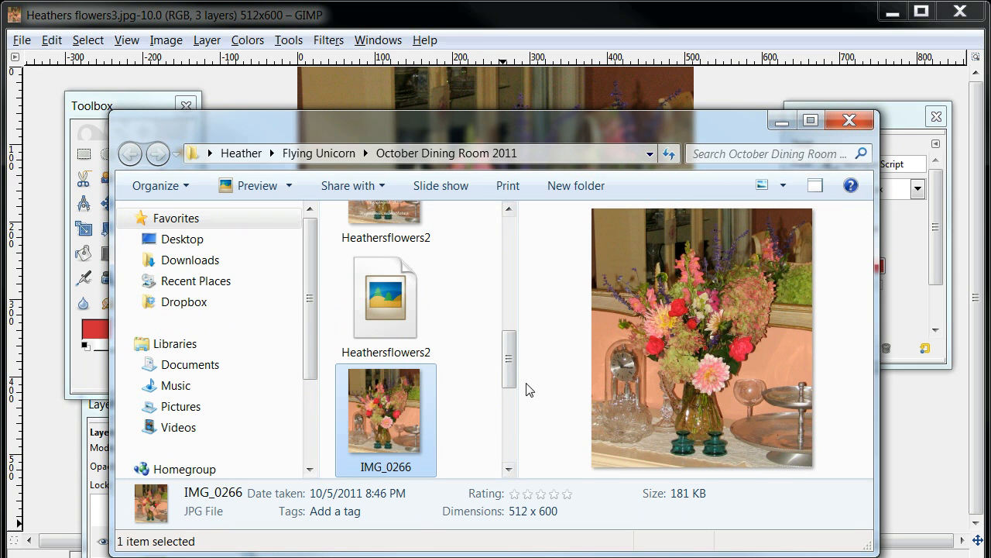
left_click_drag(513, 375, 509, 459)
left_click_drag(510, 425, 535, 317)
left_click(406, 358)
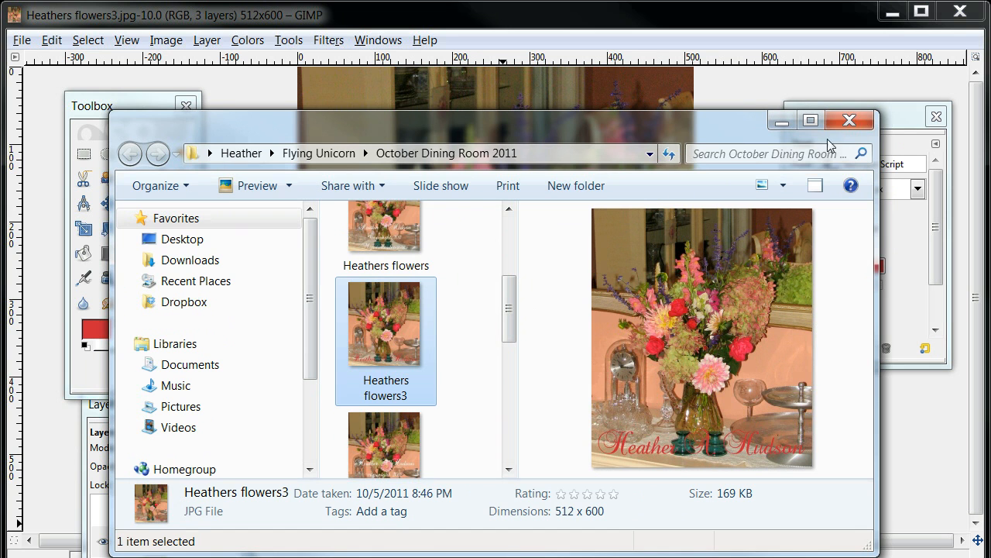
left_click(856, 122)
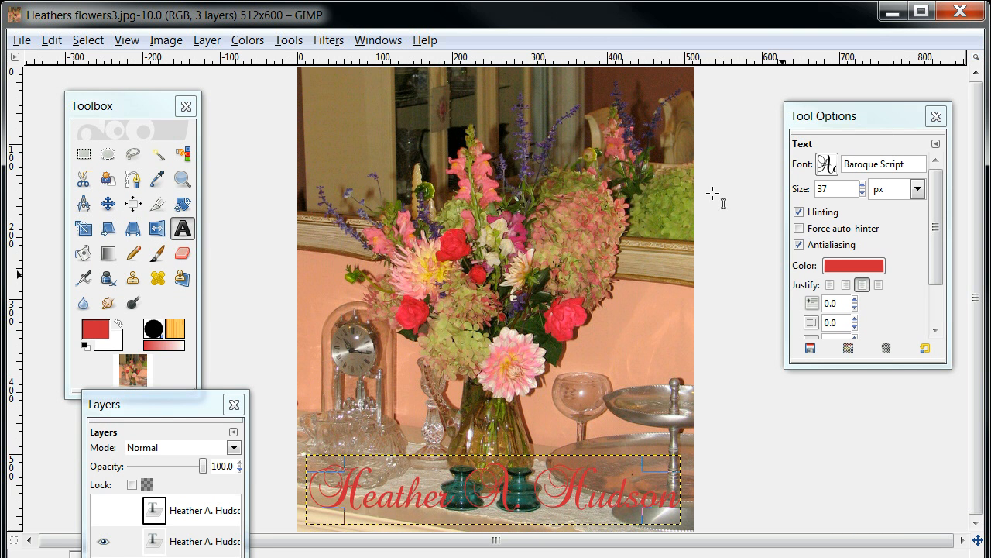